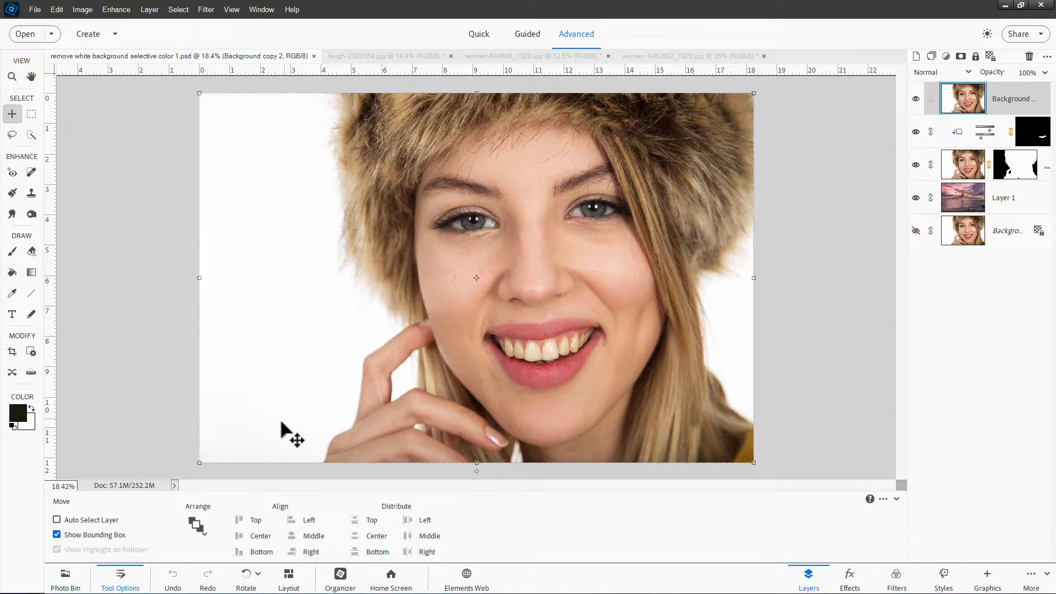
Step: Look through the open portrait photos and hide the topmost layer in "remove white background selective color 1.psd" to reveal the sunset composite
{"action": "left_click", "coordinate": [380, 56]}
{"action": "left_click", "coordinate": [471, 55]}
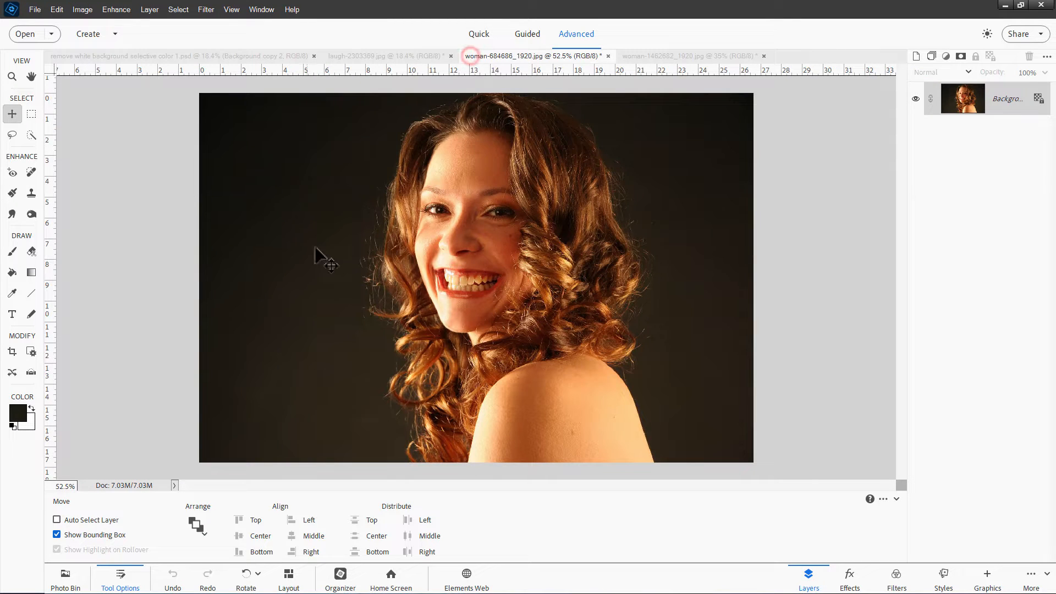
{"action": "left_click", "coordinate": [685, 56]}
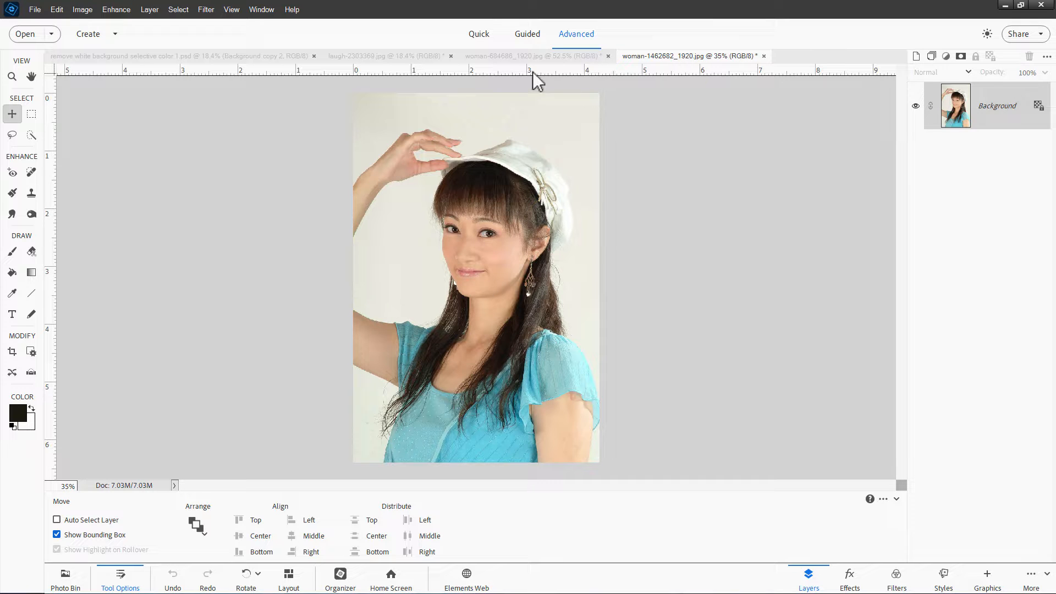
{"action": "left_click", "coordinate": [268, 56]}
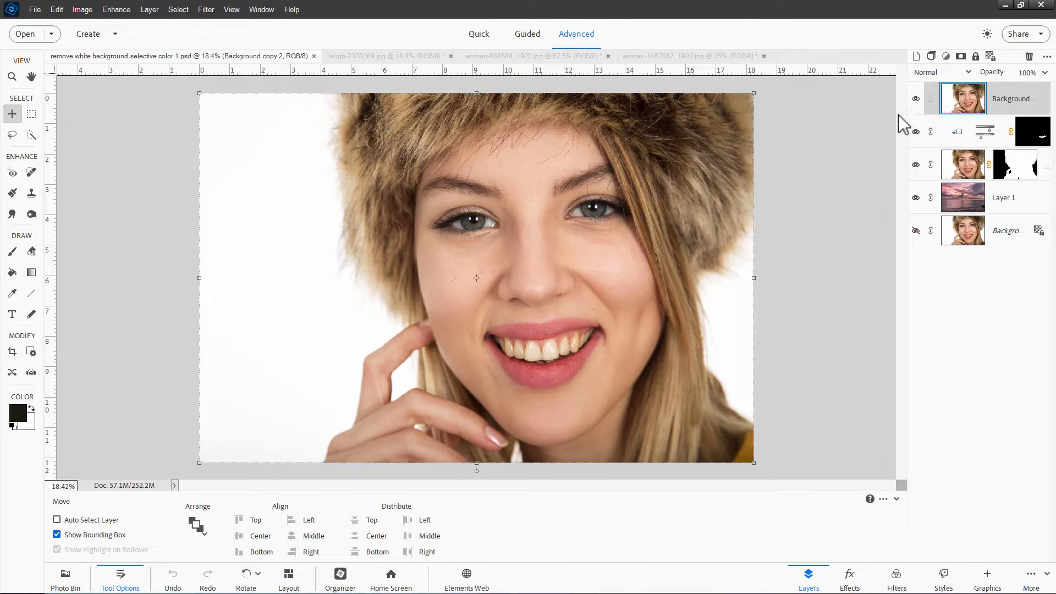
{"action": "left_click", "coordinate": [915, 98]}
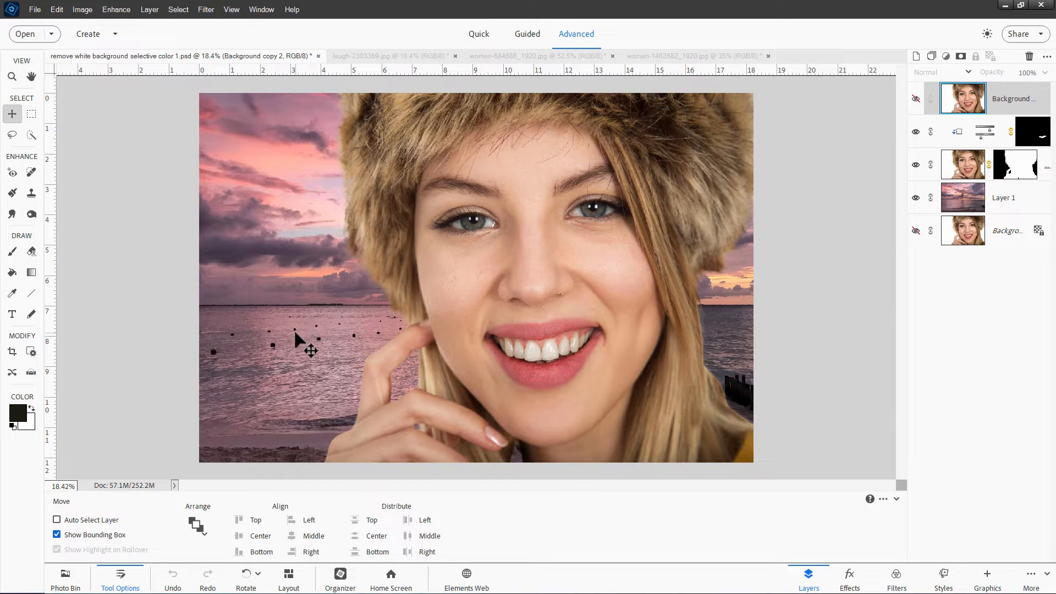
Step: Show the available effects in place of the layer list
{"action": "left_click", "coordinate": [849, 580]}
{"action": "left_click", "coordinate": [851, 581]}
{"action": "left_click", "coordinate": [861, 580]}
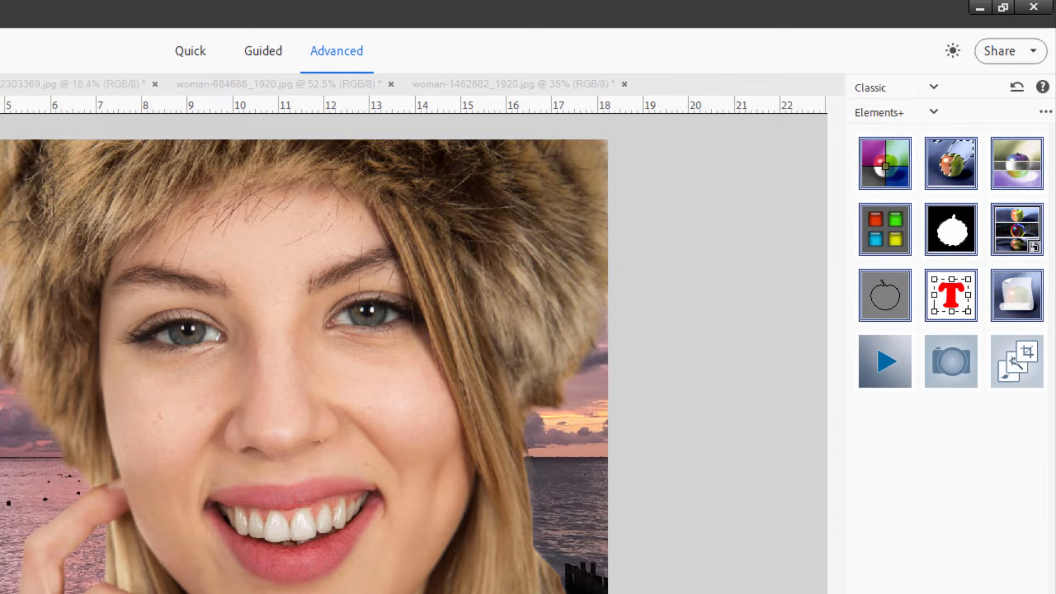
Step: Close the other open documents, keeping only laugh-2303369.jpg open
{"action": "left_click", "coordinate": [97, 71]}
{"action": "left_click", "coordinate": [519, 242]}
{"action": "left_click", "coordinate": [485, 56]}
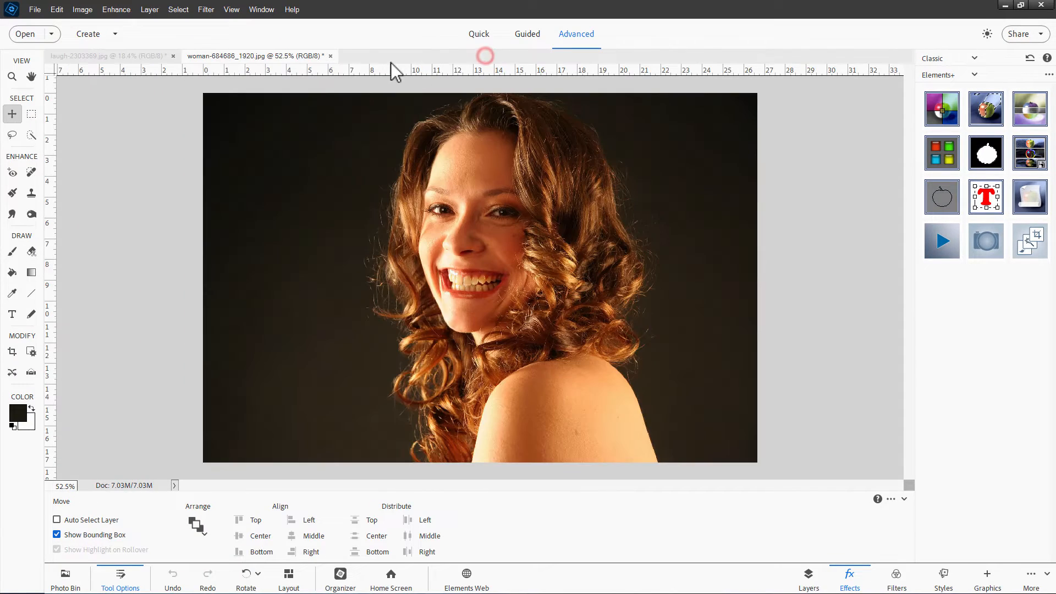
{"action": "left_click", "coordinate": [330, 55]}
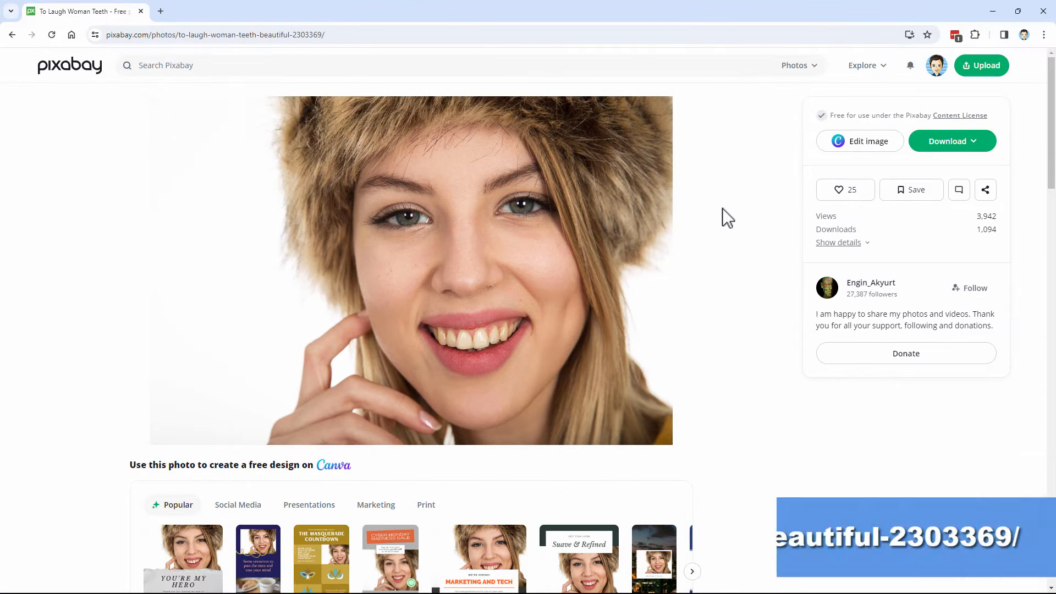
Step: In the browser, download the fur-hat portrait from its Pixabay page as a 1920×1280 JPG
{"action": "left_click", "coordinate": [347, 35]}
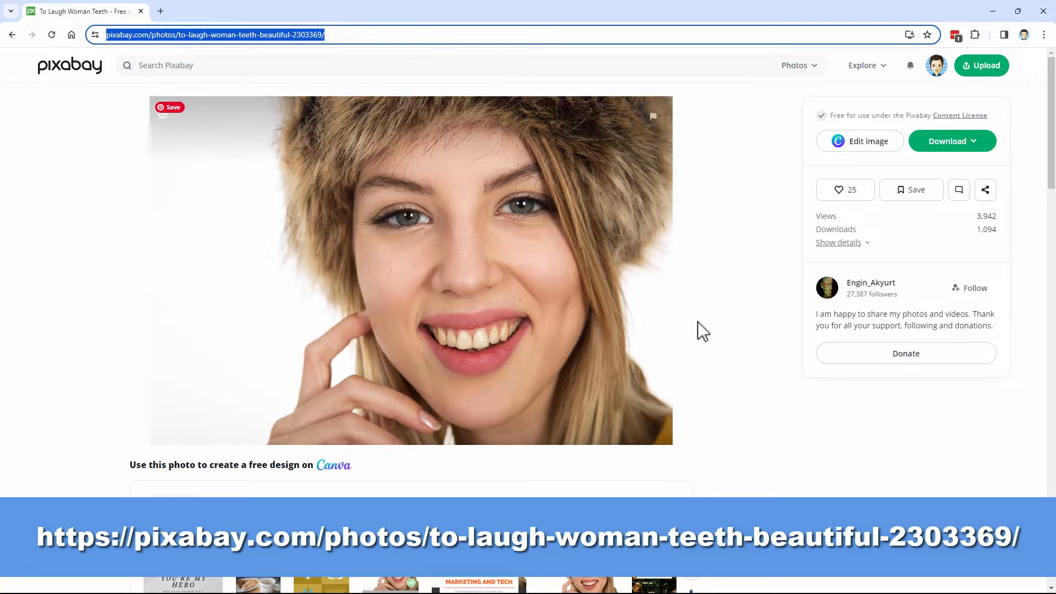
{"action": "left_click", "coordinate": [950, 144]}
{"action": "left_click", "coordinate": [872, 223]}
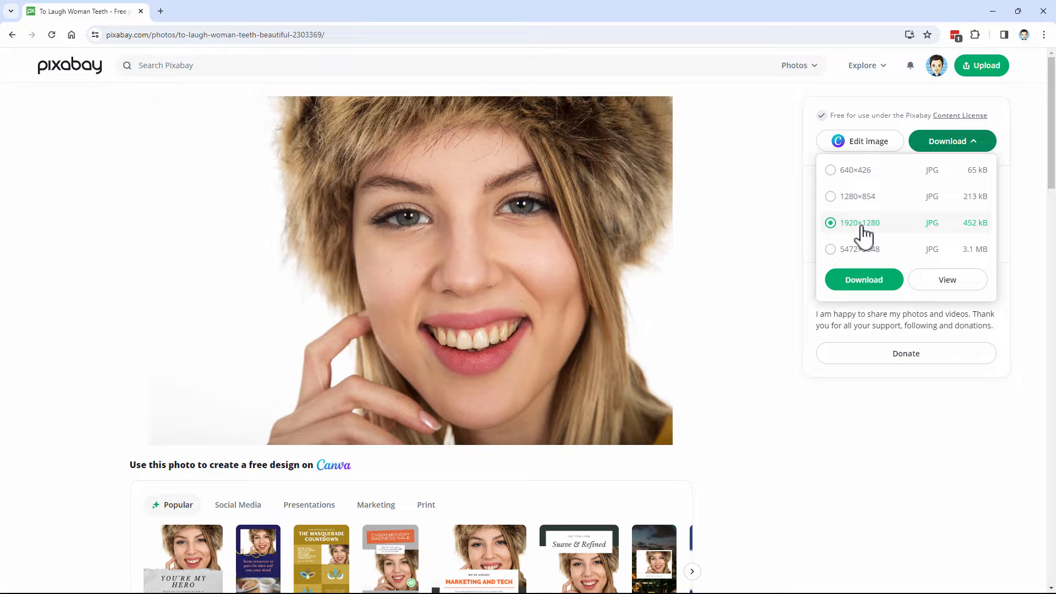
{"action": "left_click", "coordinate": [857, 284]}
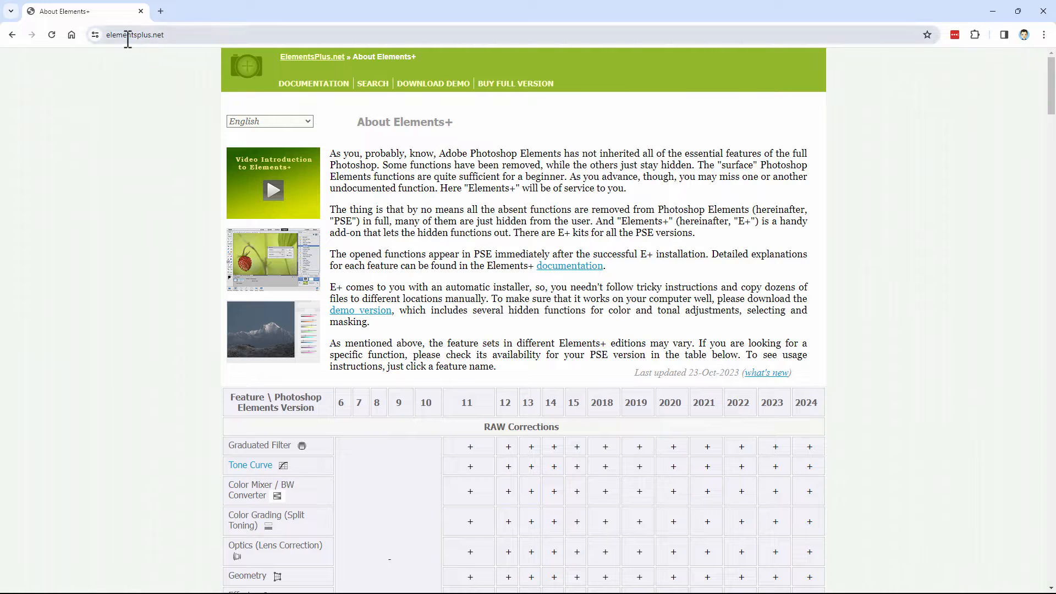
Step: View the Elements+ site at elementsplus.net and its full-version purchase page, closing the browser to return to Photoshop Elements
{"action": "left_click", "coordinate": [175, 35]}
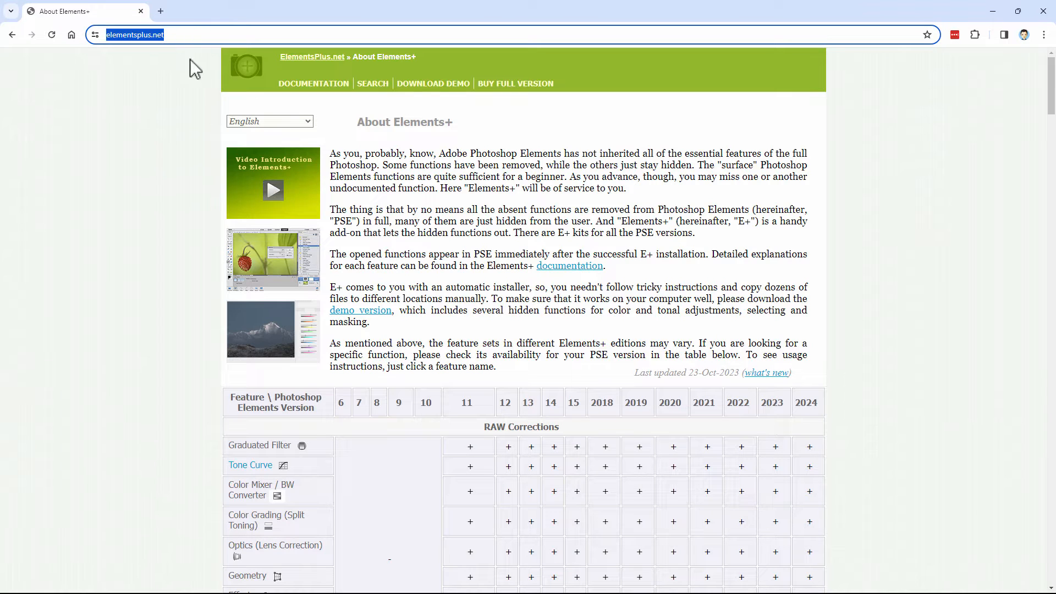
{"action": "left_click", "coordinate": [192, 199]}
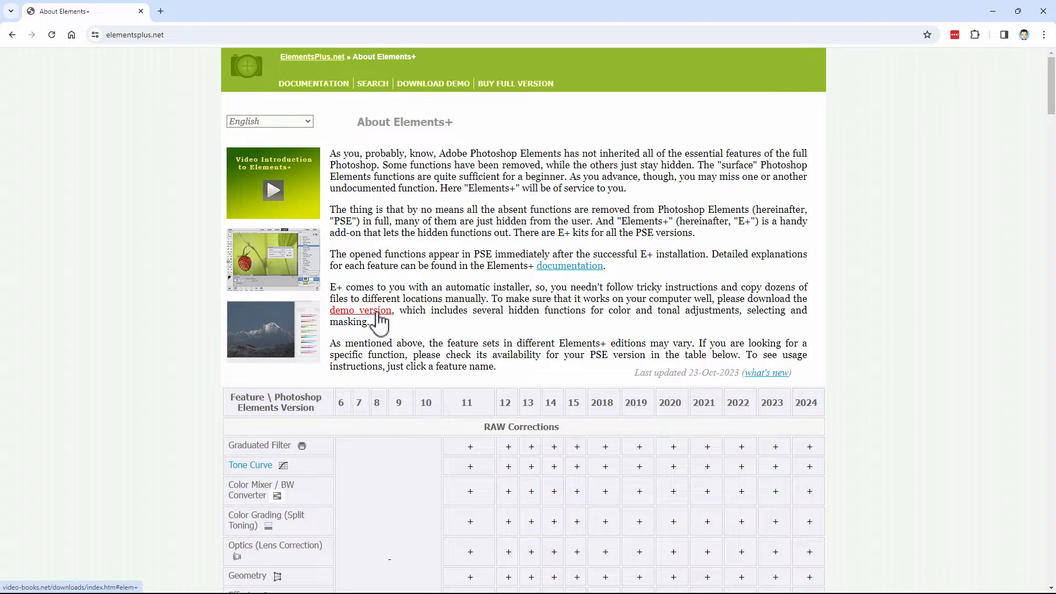
{"action": "left_click", "coordinate": [506, 84]}
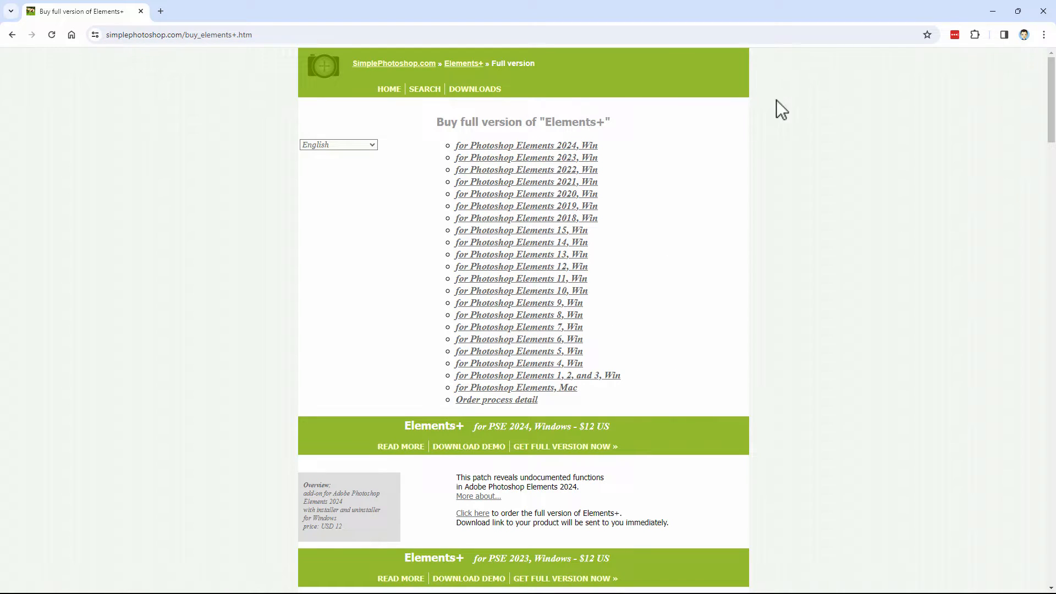
{"action": "left_click", "coordinate": [1042, 12]}
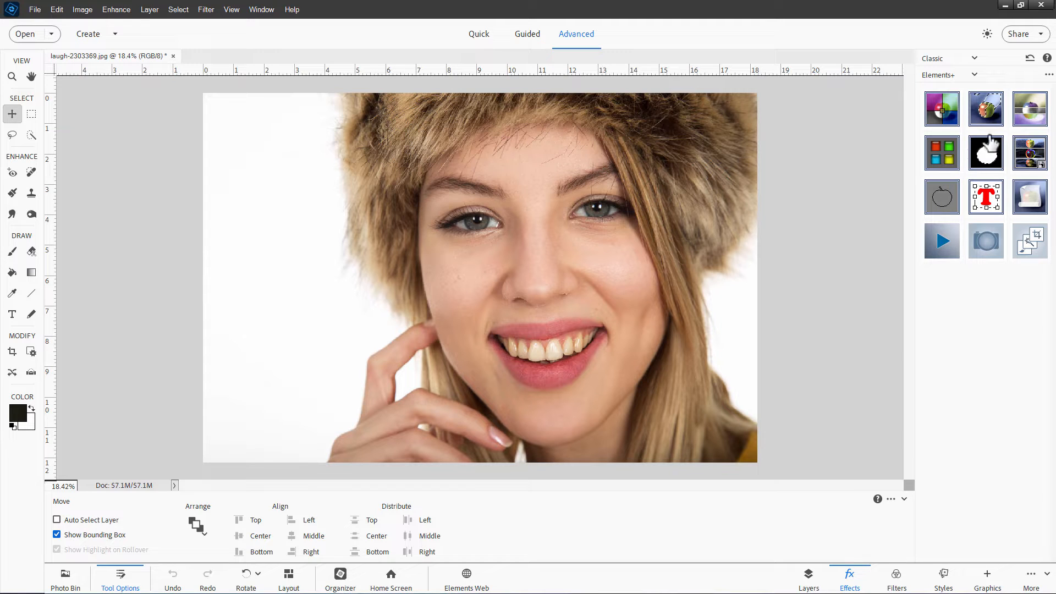
{"action": "left_click", "coordinate": [36, 10]}
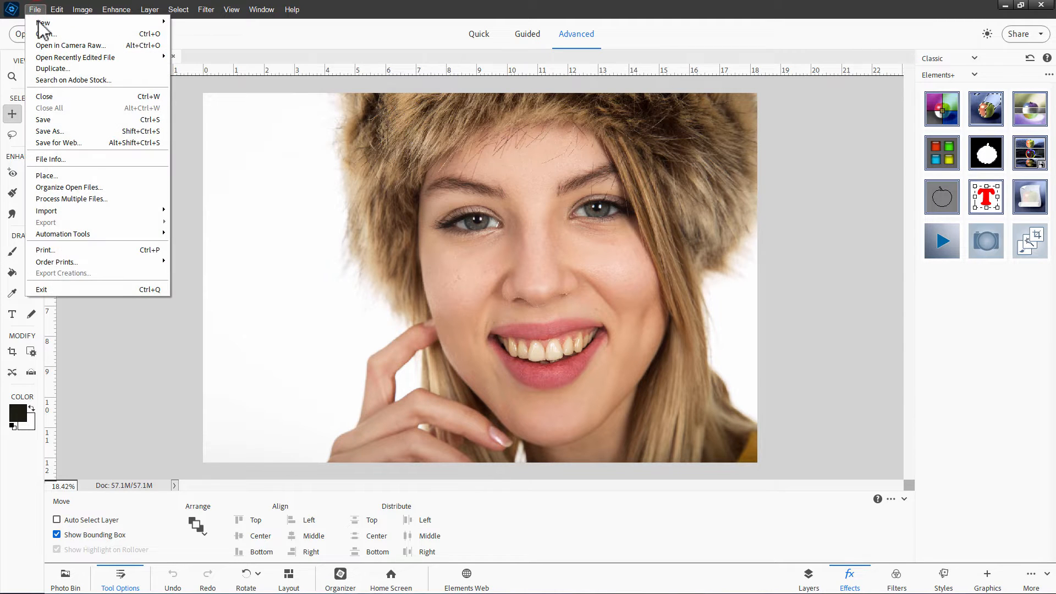
{"action": "mouse_move", "coordinate": [90, 235]}
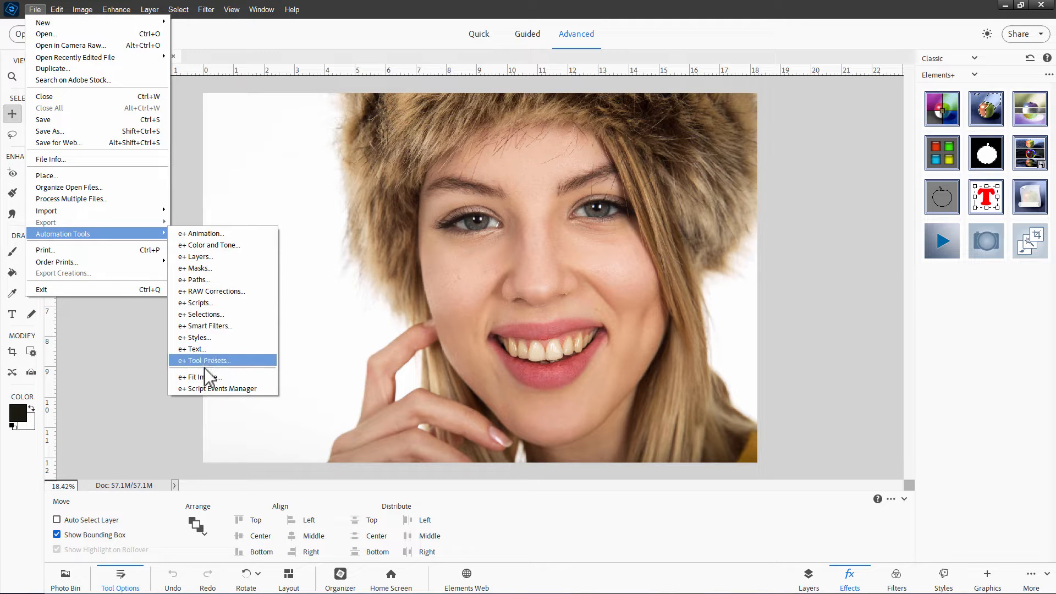
{"action": "left_click", "coordinate": [262, 11]}
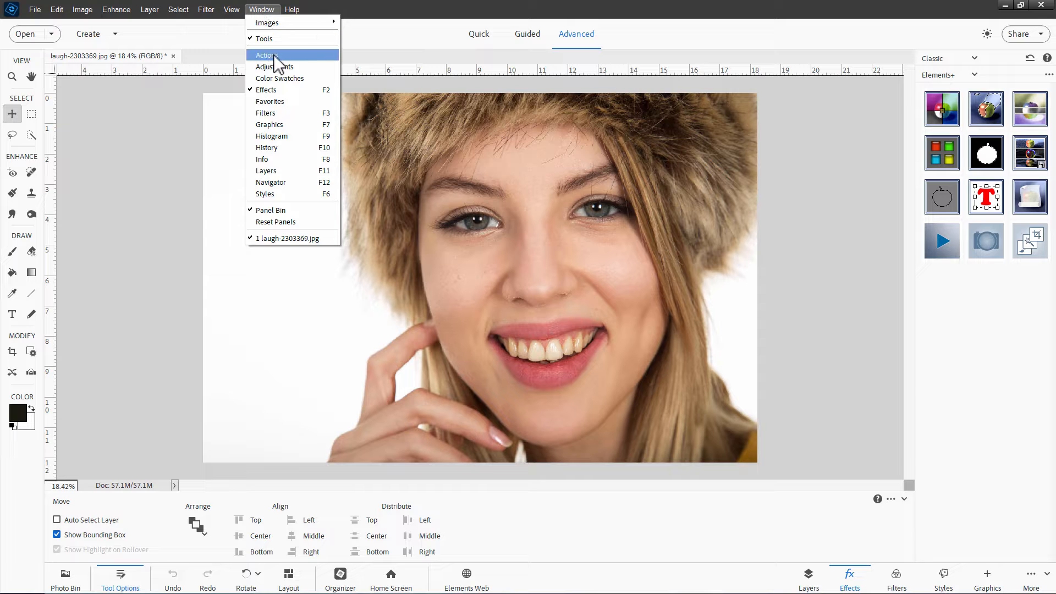
{"action": "key", "text": "Escape"}
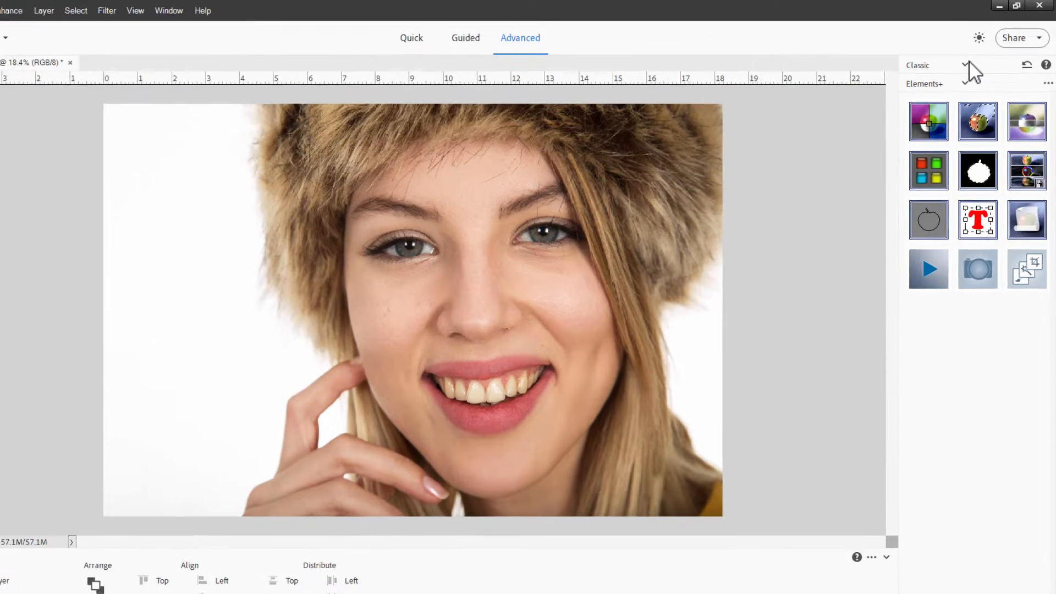
Step: Display the Elements+ category of the Classic effects
{"action": "left_click", "coordinate": [973, 58]}
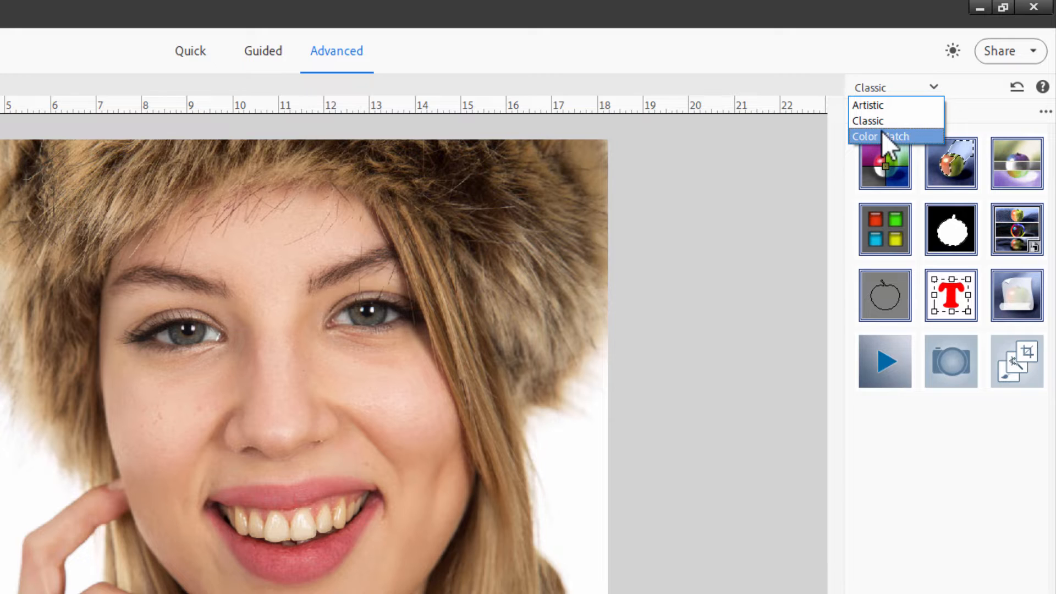
{"action": "left_click", "coordinate": [864, 123]}
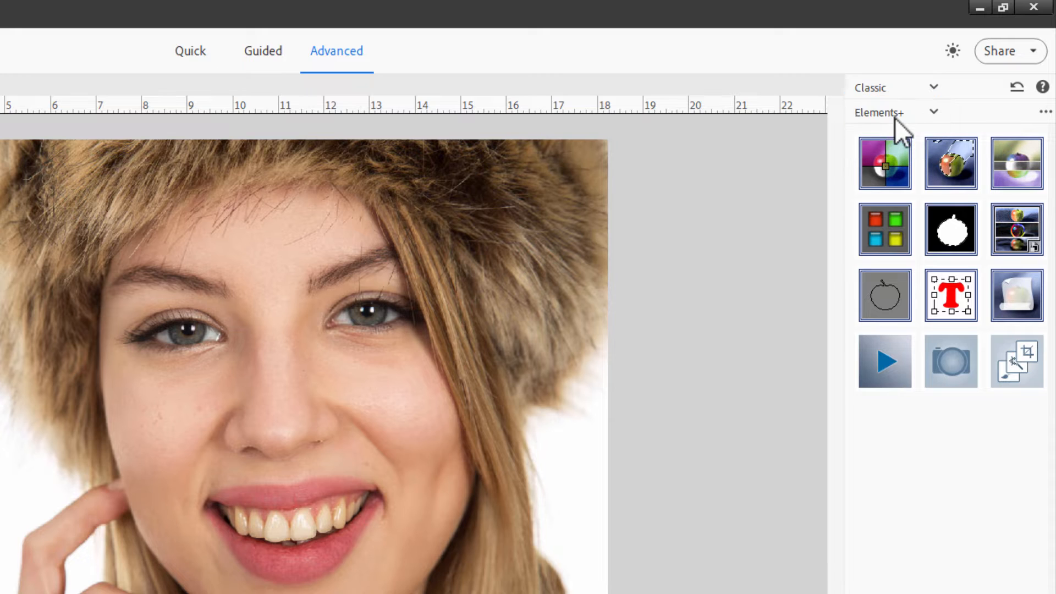
{"action": "left_click", "coordinate": [933, 112]}
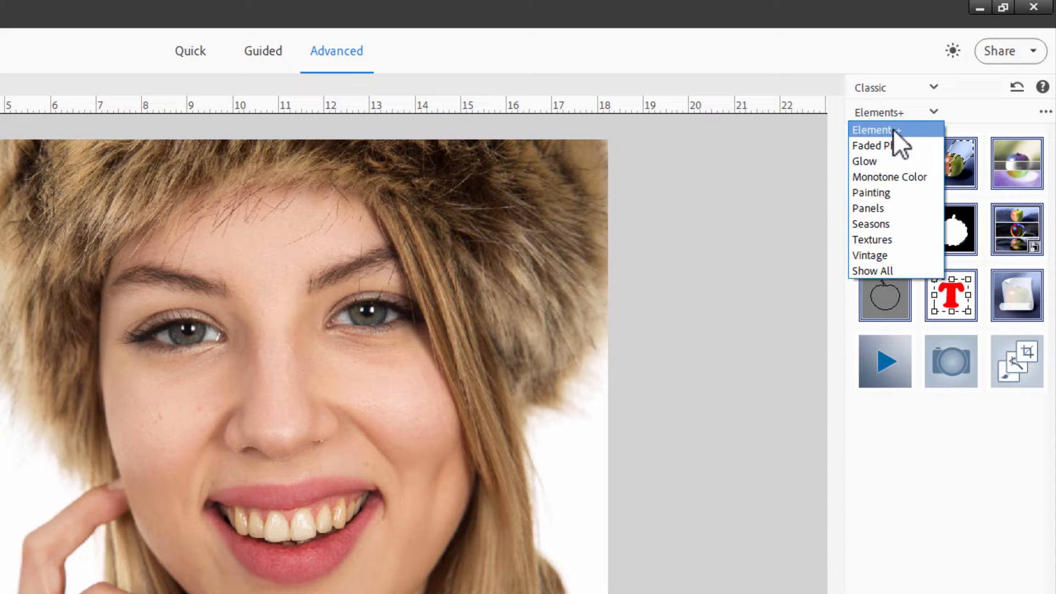
{"action": "left_click", "coordinate": [893, 129]}
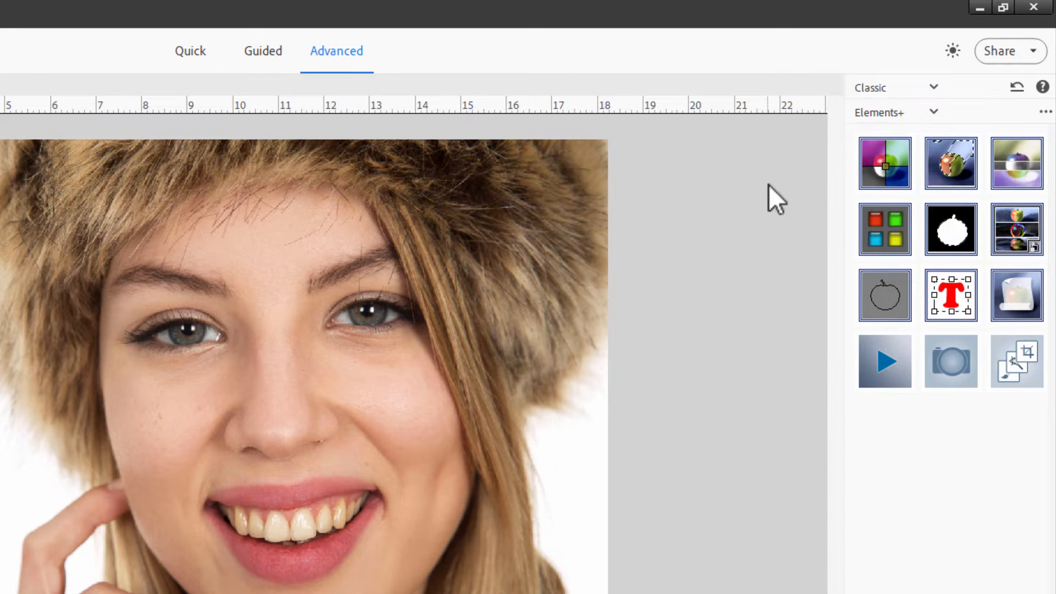
Step: Launch Select Color Range from the Elements+ Selections effect and move its dialog clear of the portrait
{"action": "left_click", "coordinate": [957, 170]}
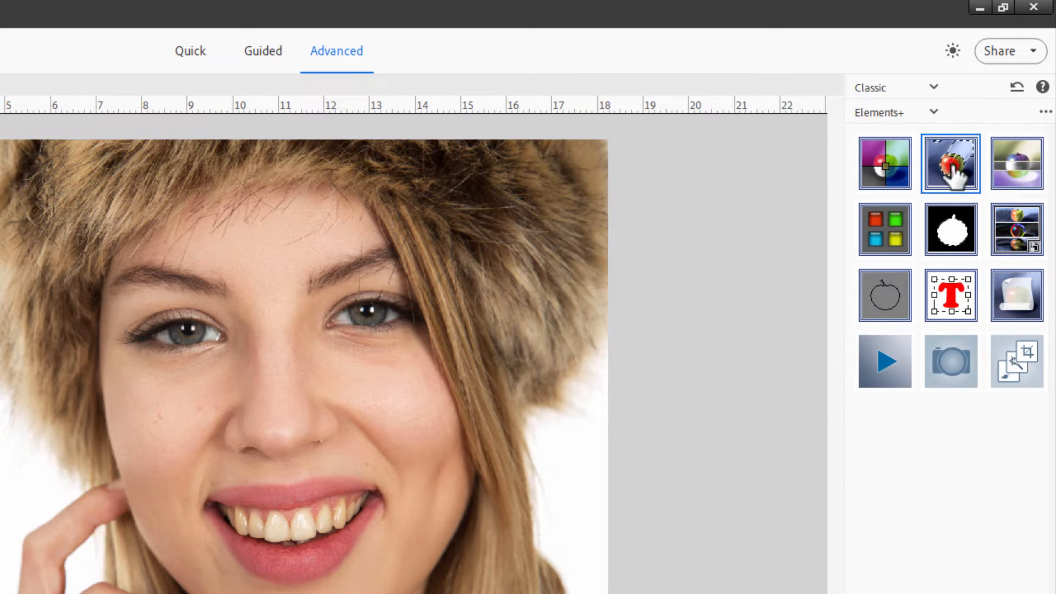
{"action": "left_click_drag", "start_coordinate": [609, 173], "coordinate": [615, 175]}
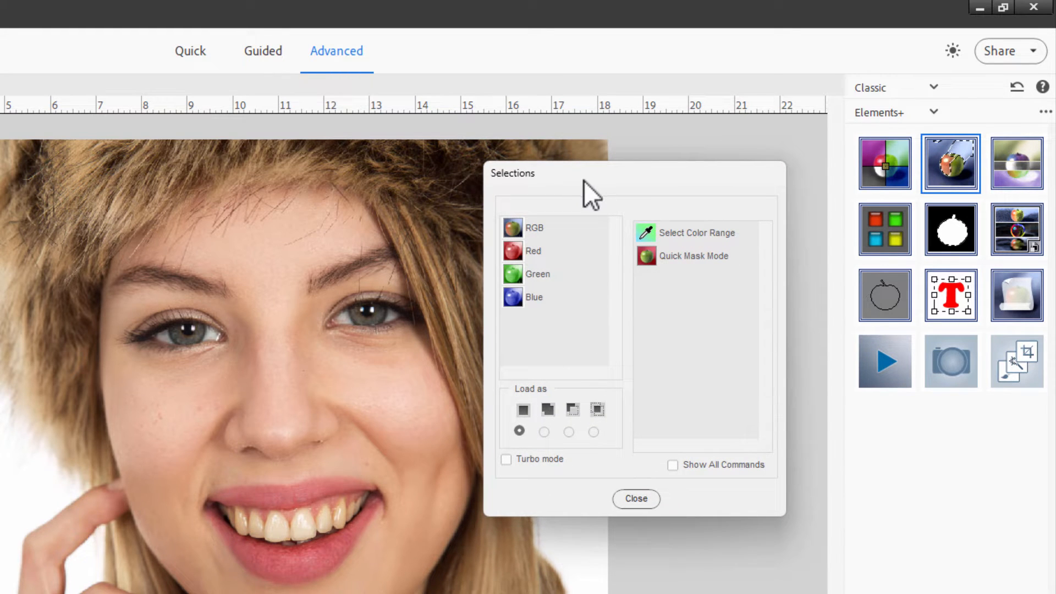
{"action": "left_click", "coordinate": [665, 231]}
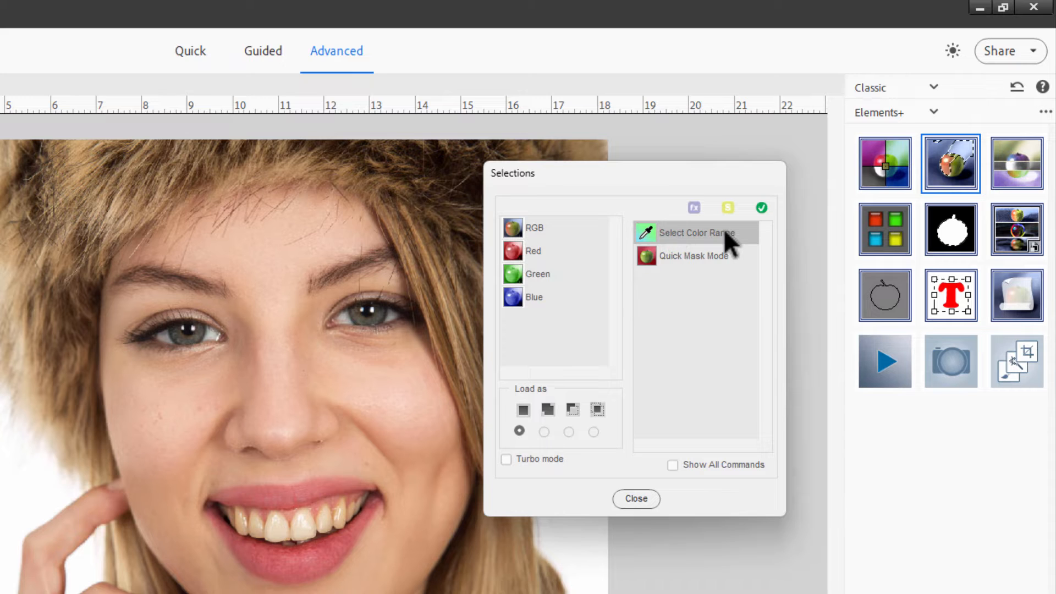
{"action": "double_click", "coordinate": [678, 229]}
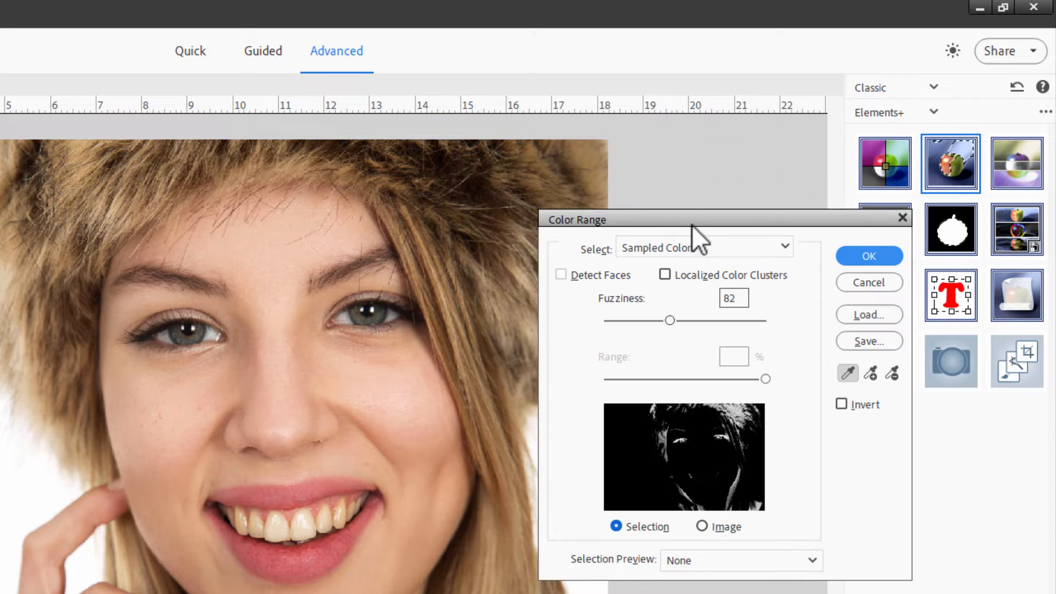
{"action": "left_click_drag", "start_coordinate": [691, 220], "coordinate": [700, 242]}
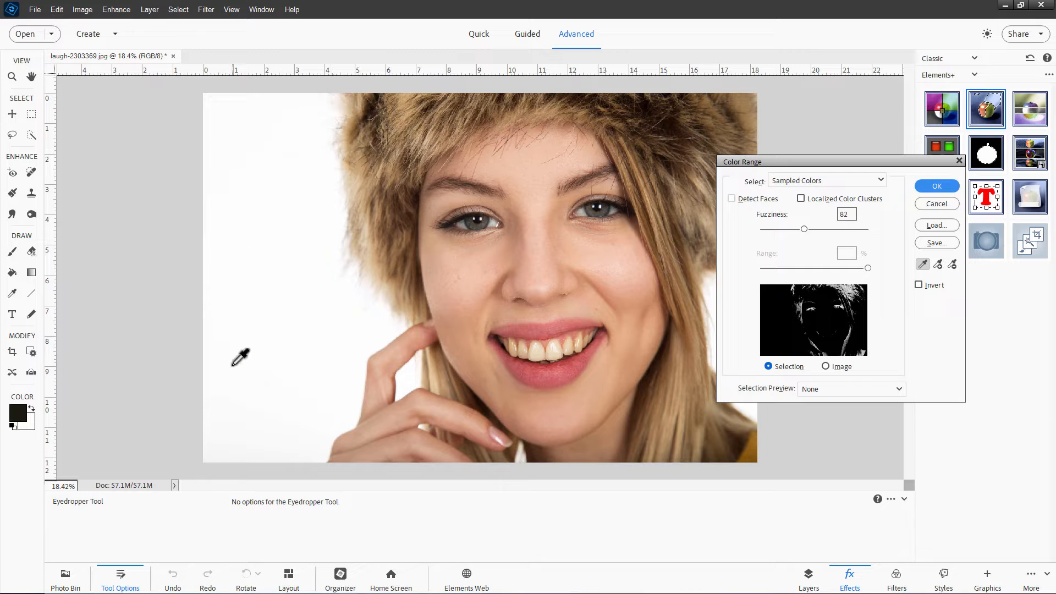
Step: Sample the white background beside the woman, invert the color range, and set the fuzziness to 90
{"action": "left_click", "coordinate": [325, 284]}
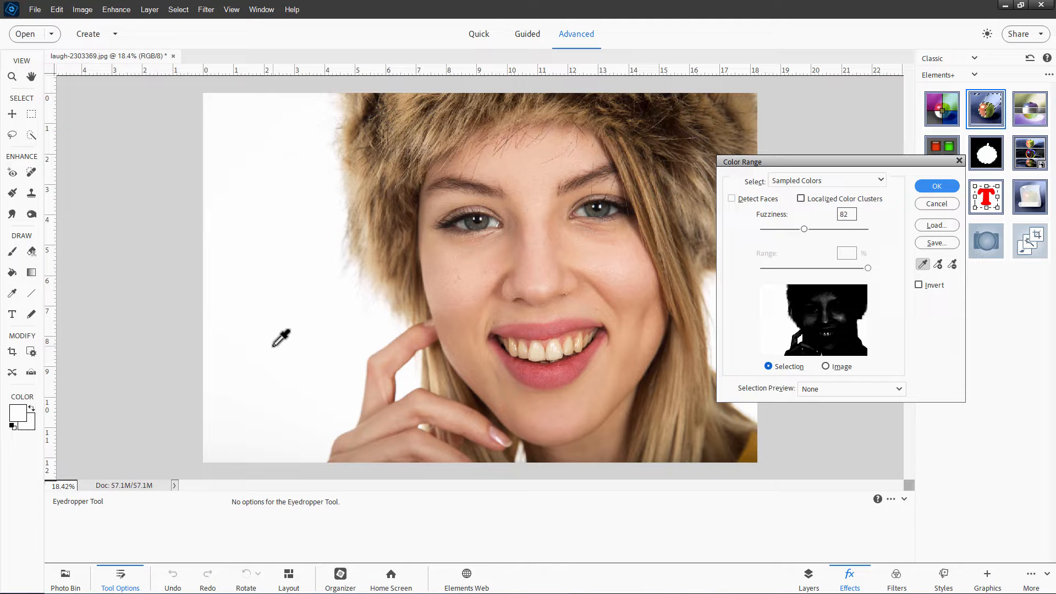
{"action": "left_click", "coordinate": [918, 284]}
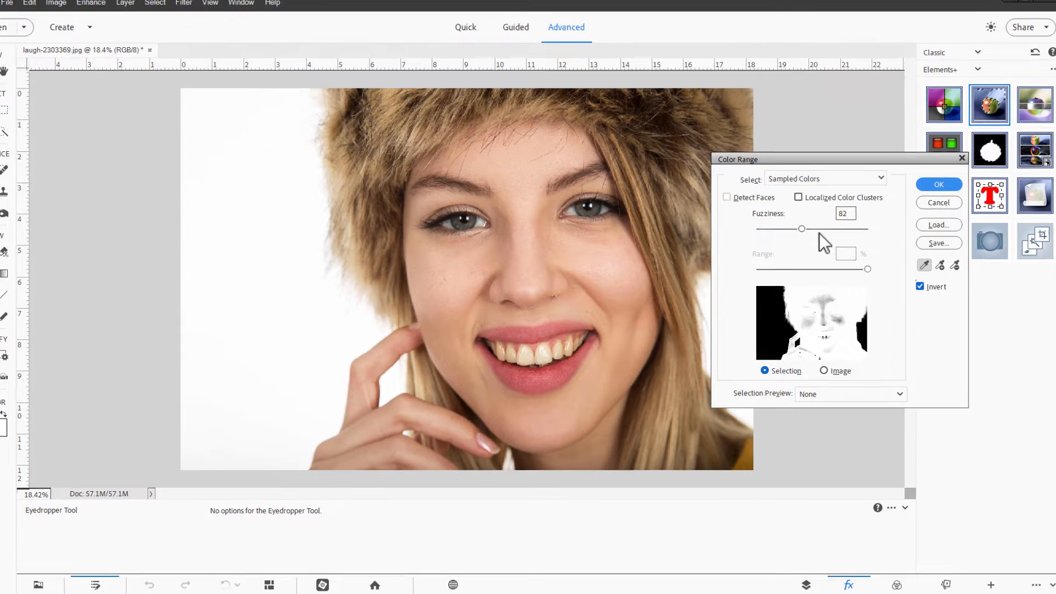
{"action": "left_click_drag", "start_coordinate": [803, 229], "coordinate": [782, 226]}
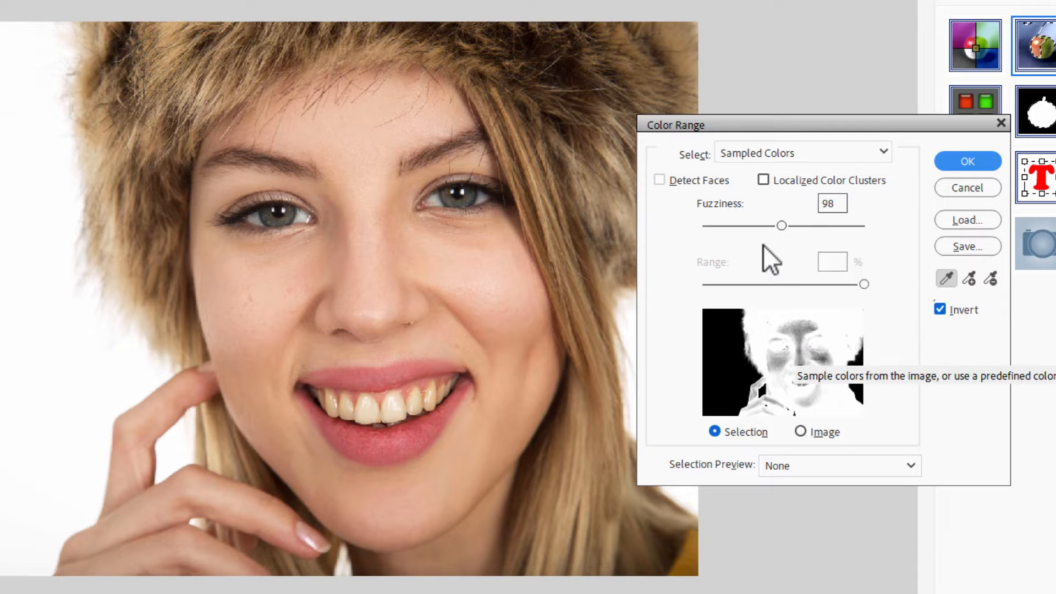
{"action": "mouse_move", "coordinate": [781, 225]}
{"action": "left_mouse_down"}
{"action": "mouse_move", "coordinate": [738, 226]}
{"action": "mouse_move", "coordinate": [775, 227]}
{"action": "left_mouse_up"}
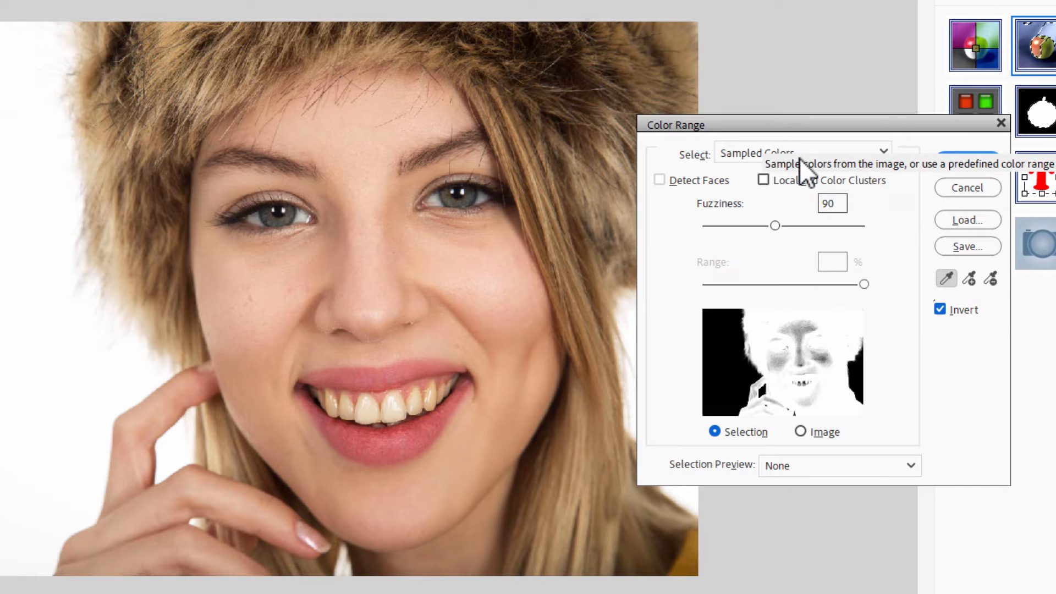
Step: Compare the Grayscale, Black Matte, White Matte and Quick Mask selection previews, return the preview to None, and accept the color range
{"action": "left_click", "coordinate": [913, 467]}
{"action": "left_click", "coordinate": [823, 520]}
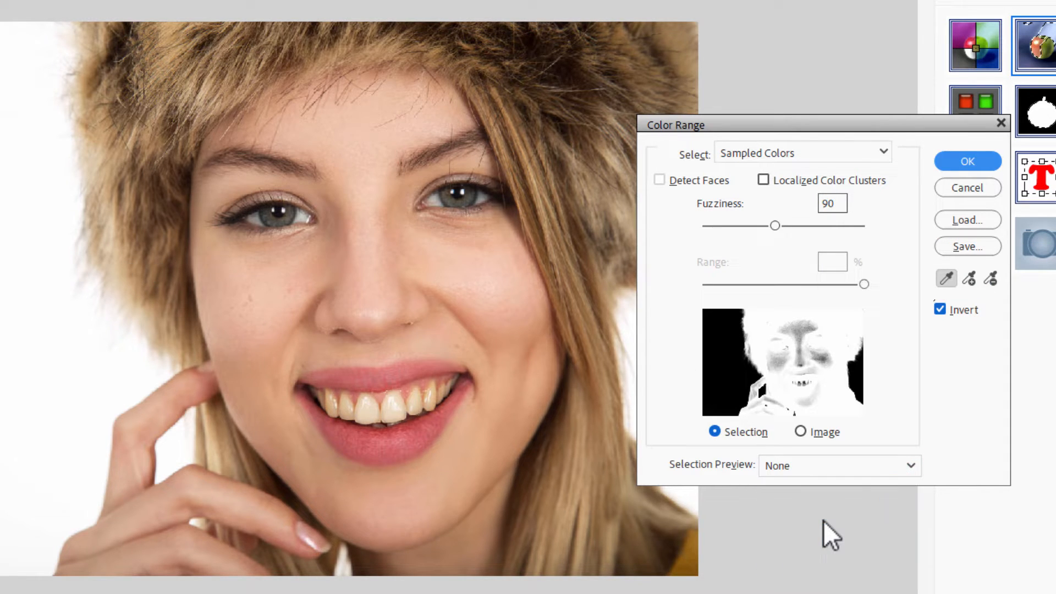
{"action": "left_click", "coordinate": [913, 465]}
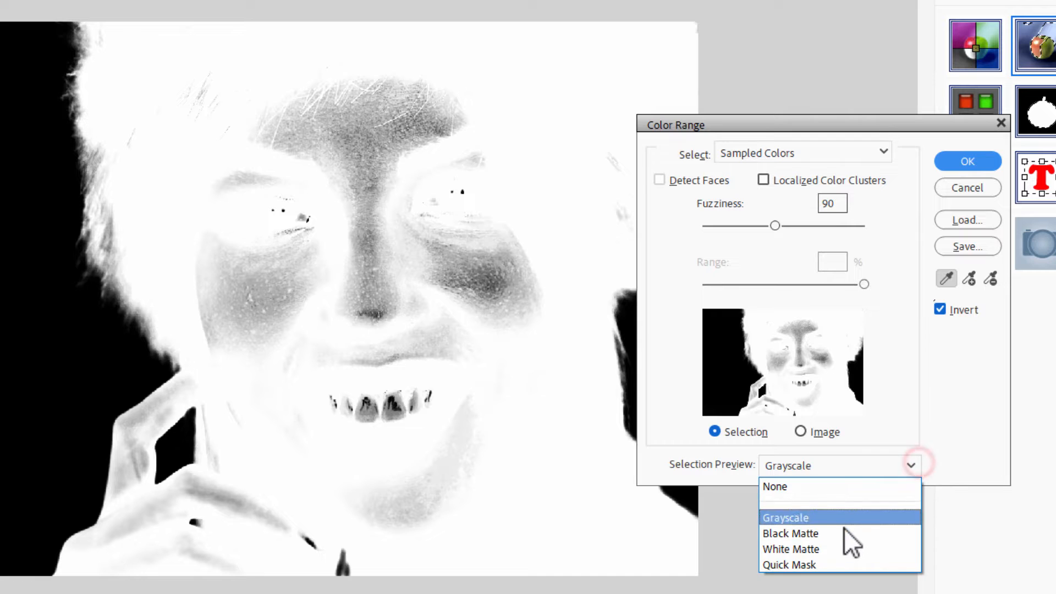
{"action": "left_click", "coordinate": [843, 532]}
{"action": "left_click", "coordinate": [898, 466]}
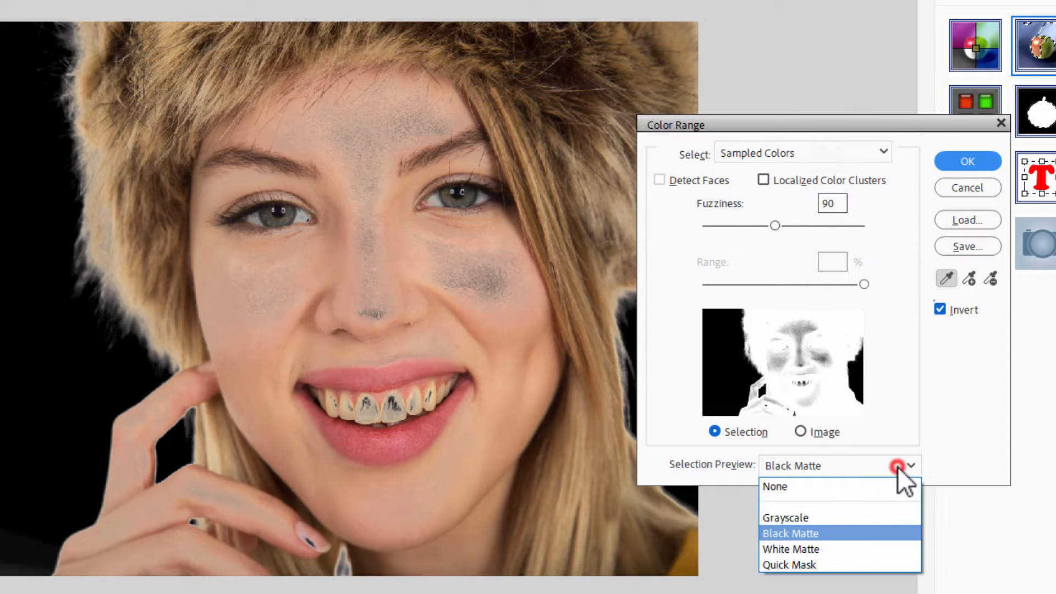
{"action": "left_click", "coordinate": [852, 548]}
{"action": "left_click", "coordinate": [861, 462]}
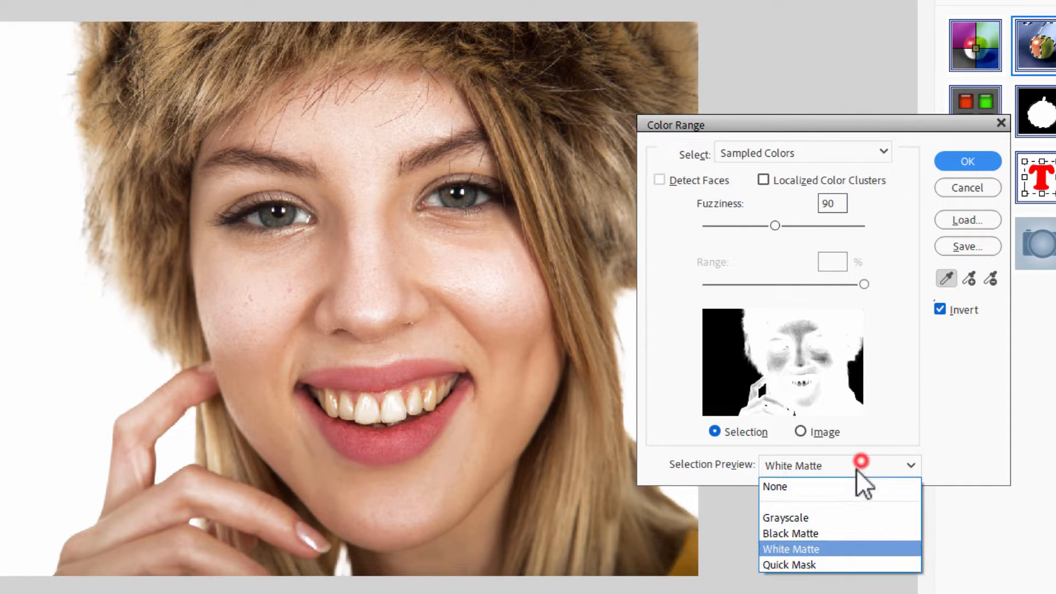
{"action": "left_click", "coordinate": [824, 564]}
{"action": "left_click", "coordinate": [866, 462]}
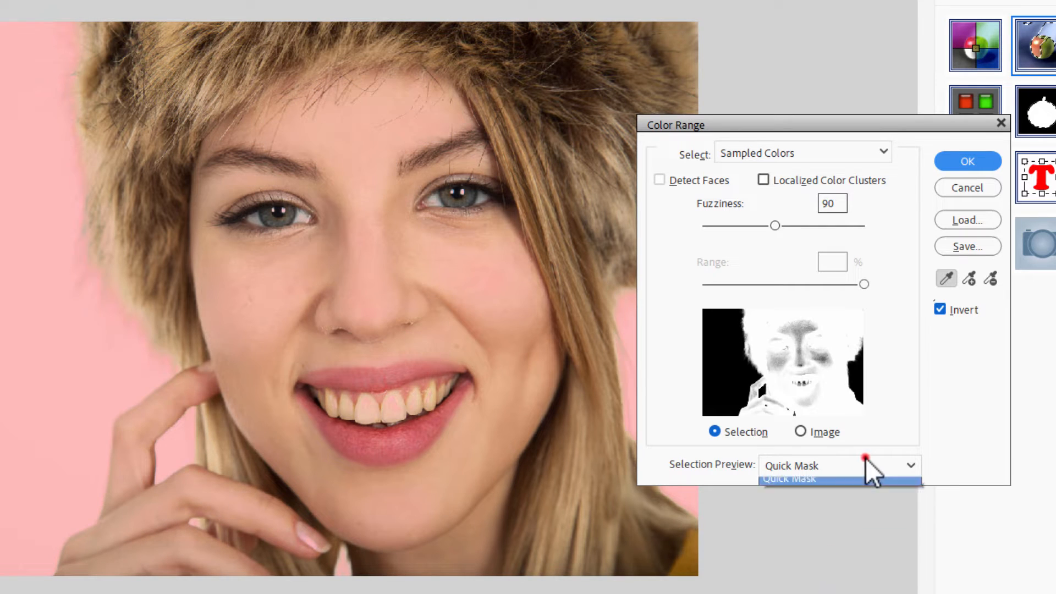
{"action": "left_click", "coordinate": [861, 462]}
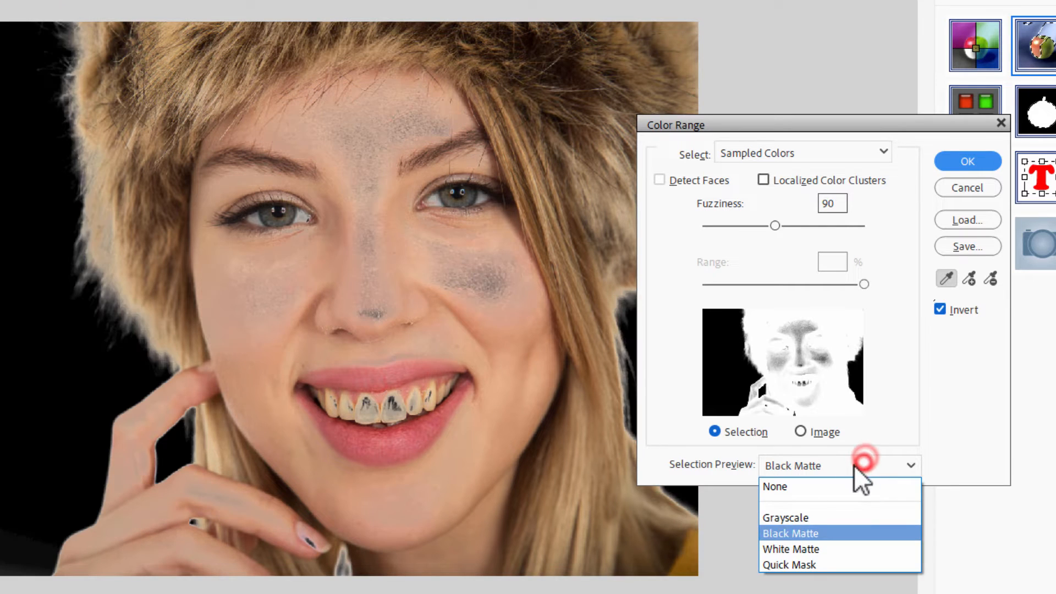
{"action": "left_click", "coordinate": [809, 481]}
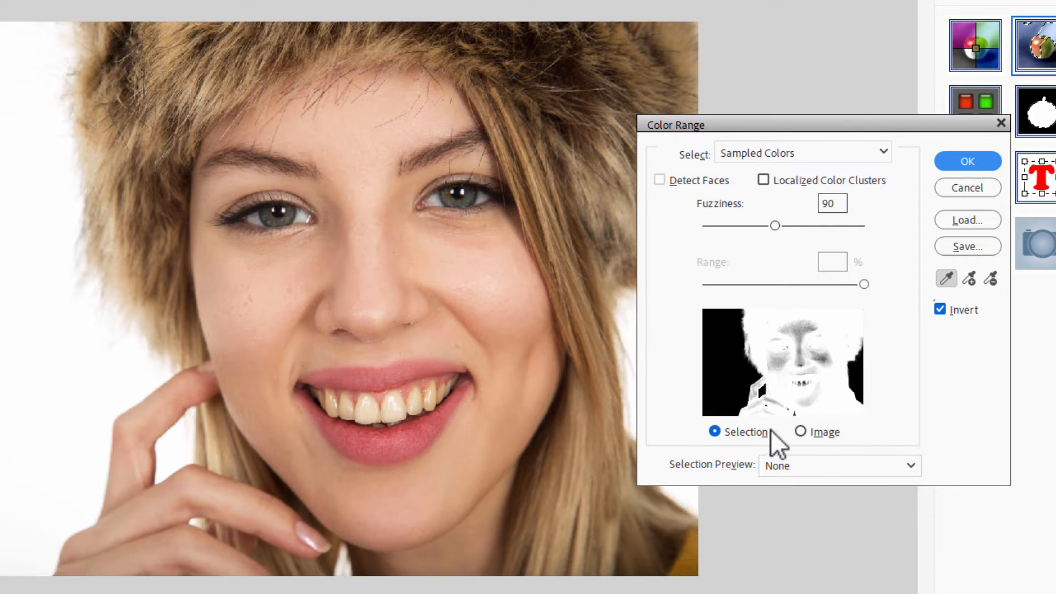
{"action": "left_click", "coordinate": [965, 160]}
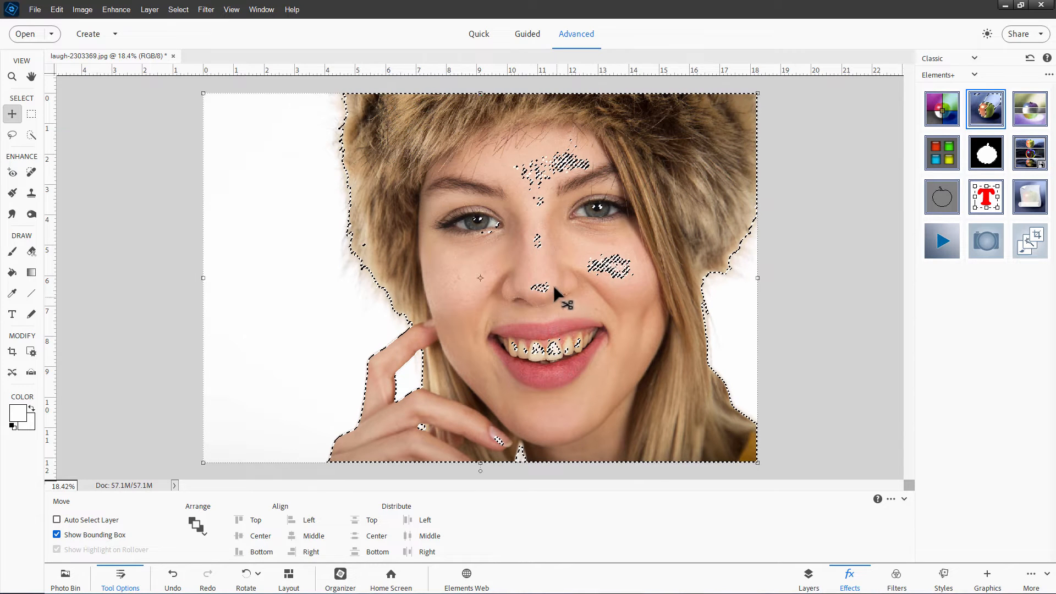
Step: With the Lasso tool in Add mode, enclose the unselected spots on the fingernail, teeth, nose and cheek to include them in the selection
{"action": "left_click", "coordinate": [12, 134]}
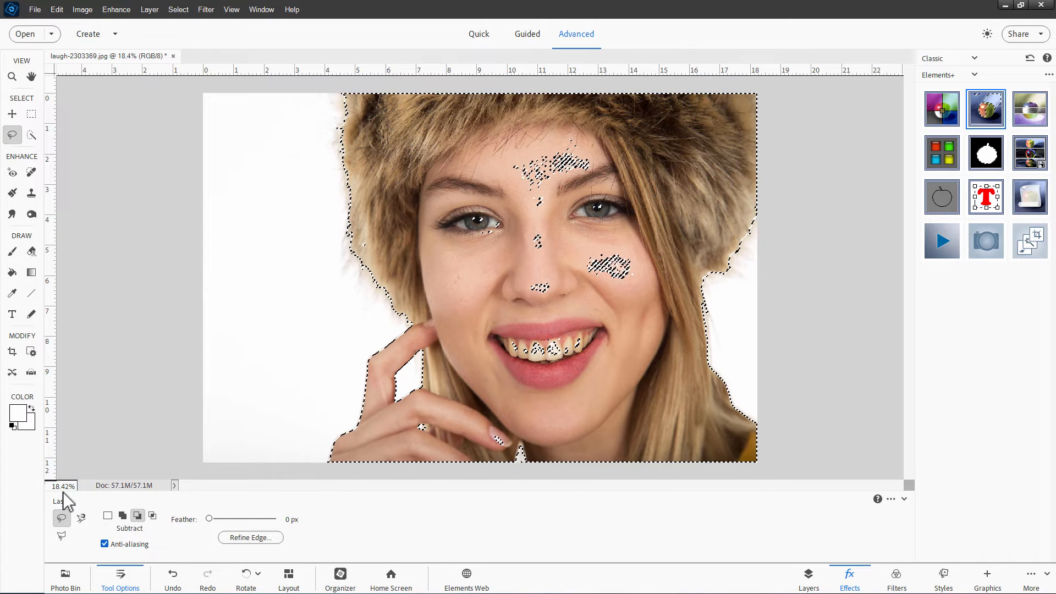
{"action": "left_click", "coordinate": [123, 516]}
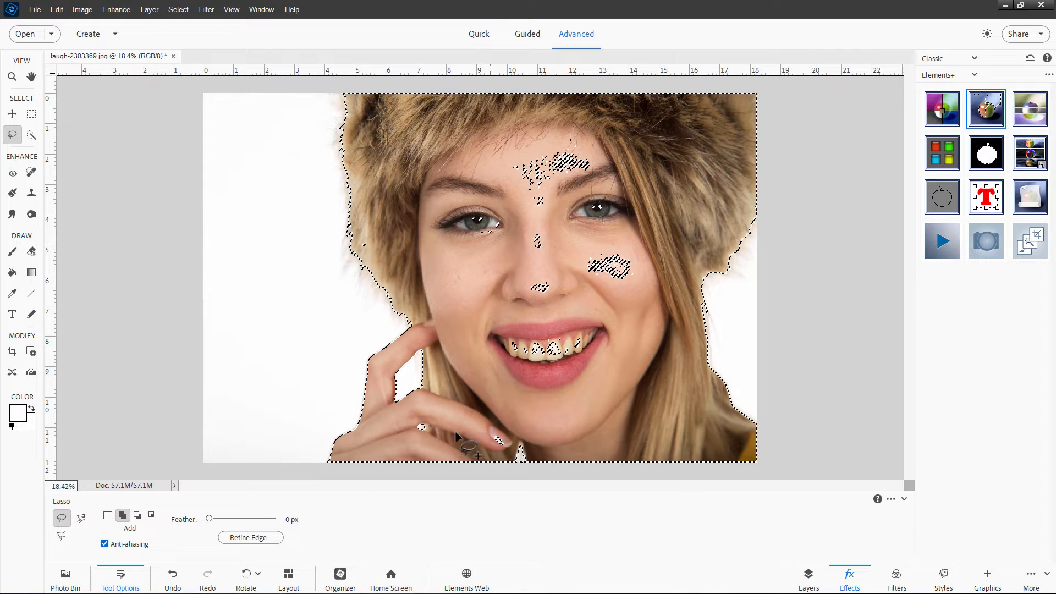
{"action": "left_click_drag", "start_coordinate": [441, 421], "coordinate": [443, 420]}
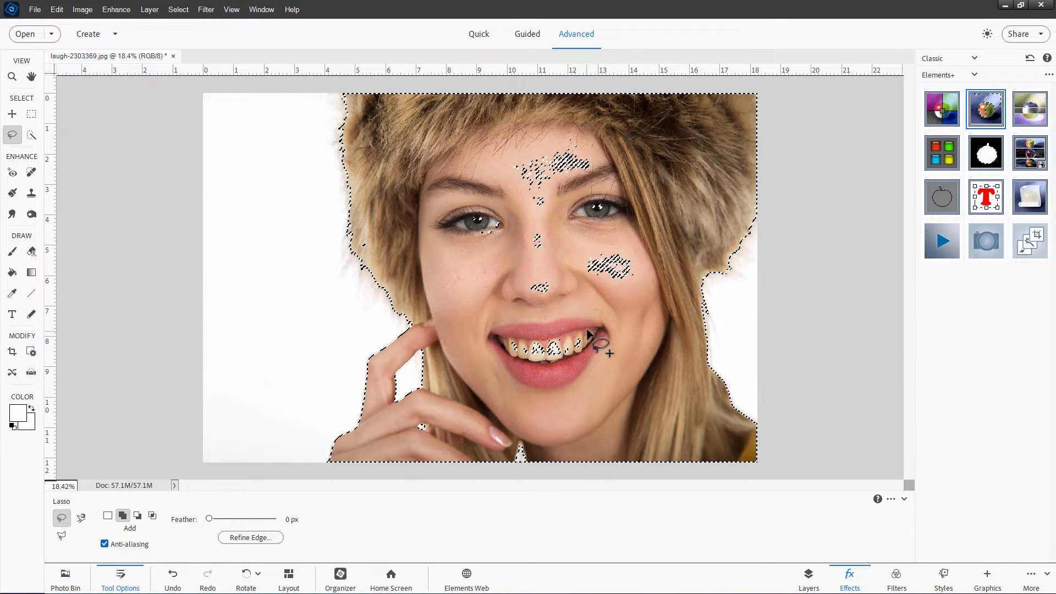
{"action": "mouse_move", "coordinate": [588, 326]}
{"action": "left_mouse_down"}
{"action": "mouse_move", "coordinate": [502, 322]}
{"action": "mouse_move", "coordinate": [489, 351]}
{"action": "mouse_move", "coordinate": [586, 377]}
{"action": "mouse_move", "coordinate": [602, 350]}
{"action": "mouse_move", "coordinate": [584, 328]}
{"action": "left_mouse_up"}
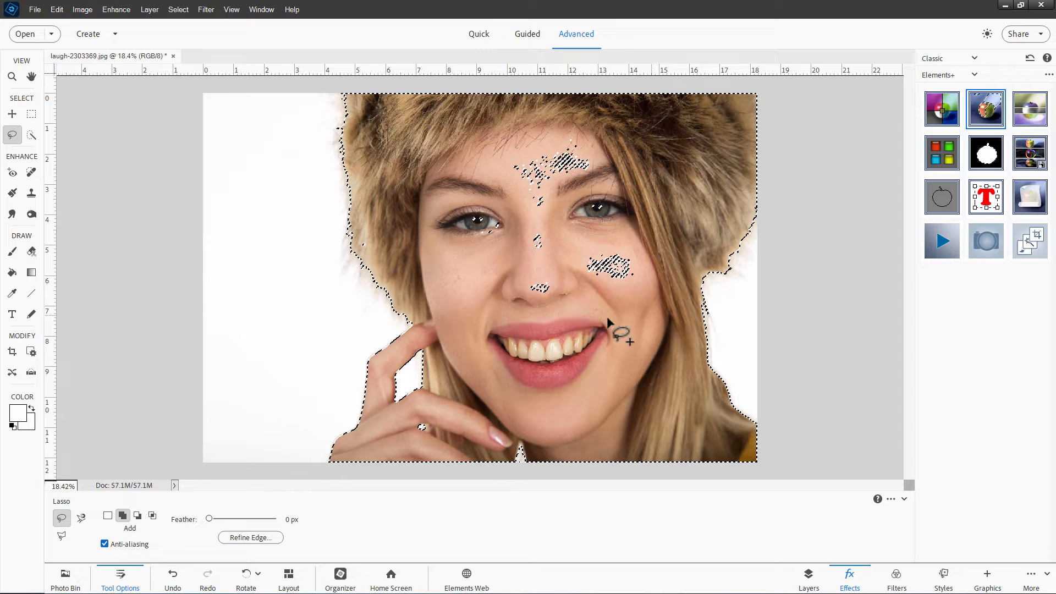
{"action": "mouse_move", "coordinate": [569, 286]}
{"action": "left_mouse_down"}
{"action": "mouse_move", "coordinate": [512, 296]}
{"action": "mouse_move", "coordinate": [569, 286]}
{"action": "left_mouse_up"}
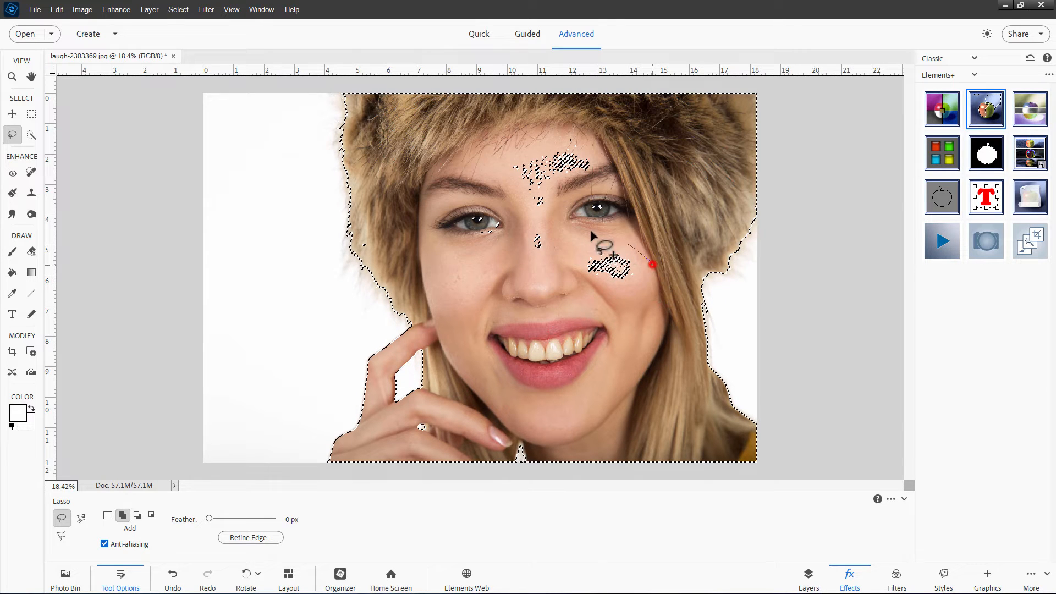
{"action": "left_click_drag", "start_coordinate": [651, 265], "coordinate": [603, 288]}
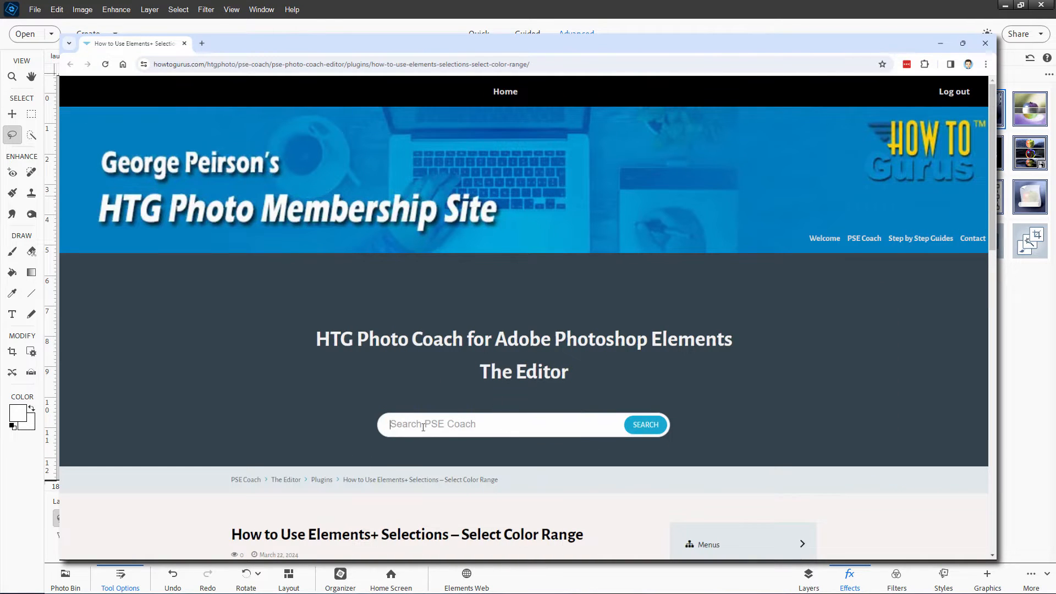
Step: In the browser, search the HTG Photo Coach site for Elements+, browse the suggested articles, and close the suggestions
{"action": "left_click", "coordinate": [489, 425]}
{"action": "type", "text": "Elements"}
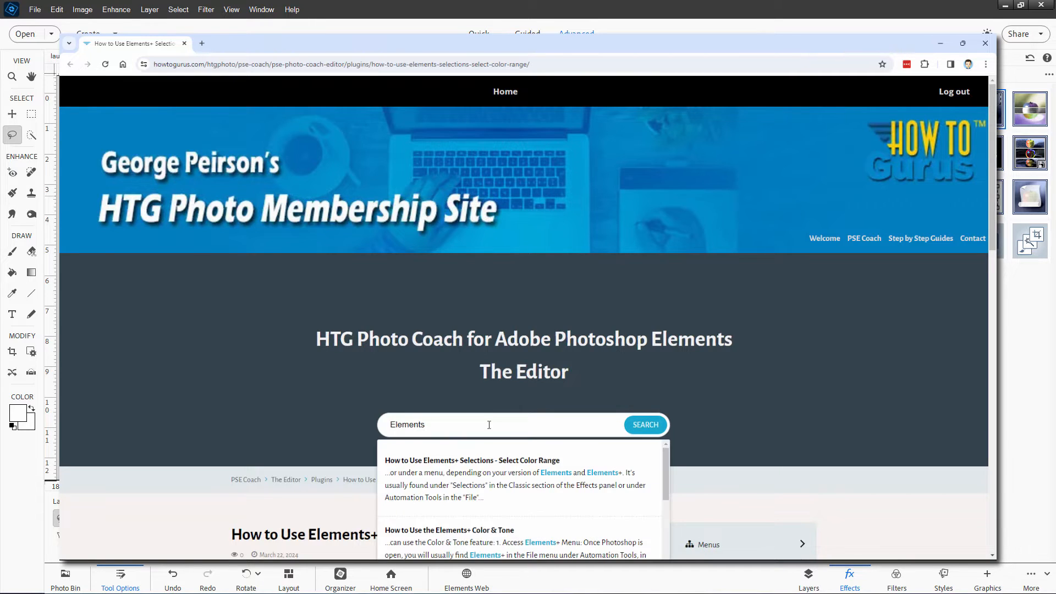
{"action": "type", "text": "+"}
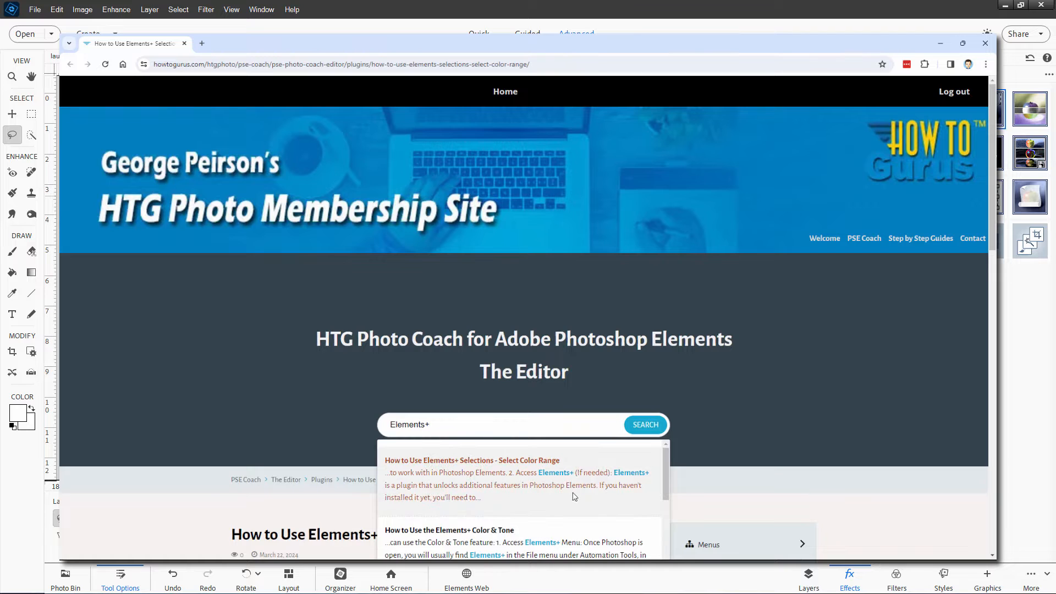
{"action": "scroll", "coordinate": [687, 463], "scroll_direction": "down", "scroll_amount": 1}
{"action": "scroll", "coordinate": [687, 463], "scroll_direction": "down", "scroll_amount": 2}
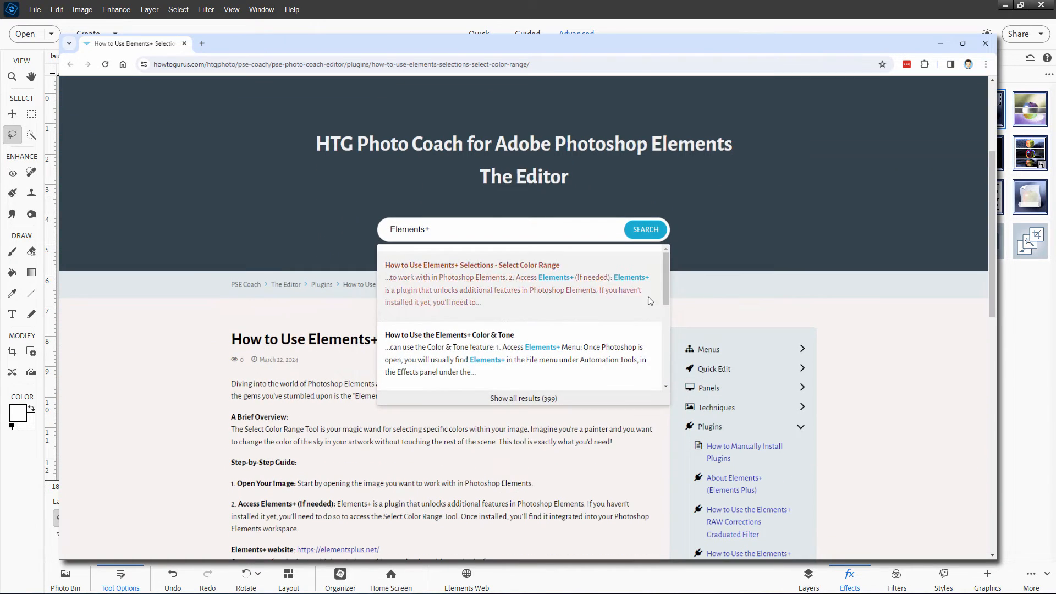
{"action": "left_click_drag", "start_coordinate": [665, 278], "coordinate": [661, 350]}
{"action": "left_click", "coordinate": [841, 339]}
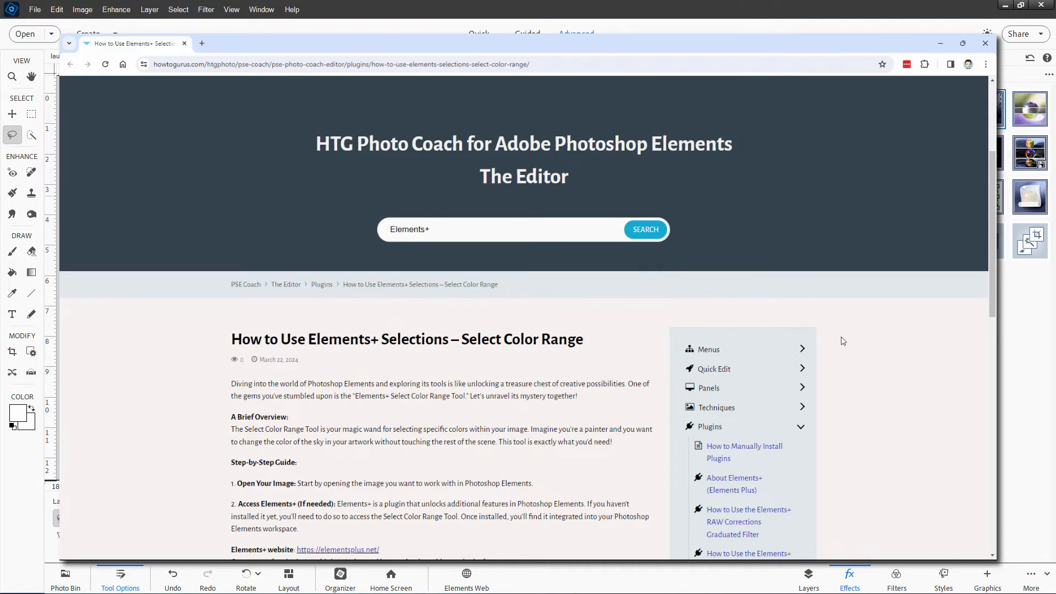
Step: Read through the Elements+ Select Color Range guide and its list of related plugin articles
{"action": "scroll", "coordinate": [837, 339], "scroll_direction": "down", "scroll_amount": 3}
{"action": "scroll", "coordinate": [836, 338], "scroll_direction": "down", "scroll_amount": 1}
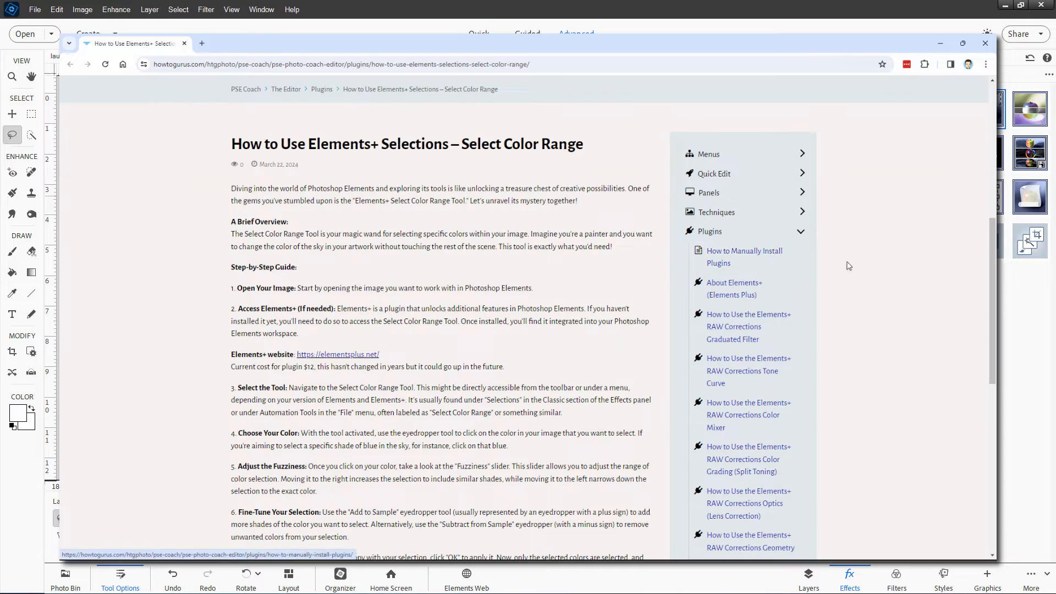
{"action": "scroll", "coordinate": [850, 341], "scroll_direction": "down", "scroll_amount": 1}
{"action": "scroll", "coordinate": [849, 341], "scroll_direction": "down", "scroll_amount": 6}
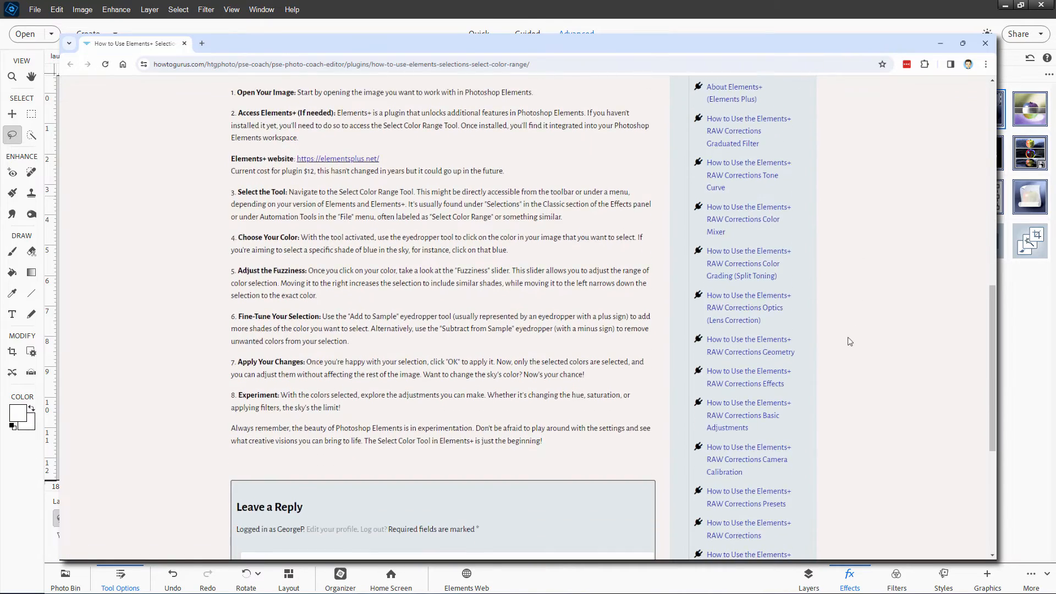
{"action": "scroll", "coordinate": [848, 435], "scroll_direction": "up", "scroll_amount": 4}
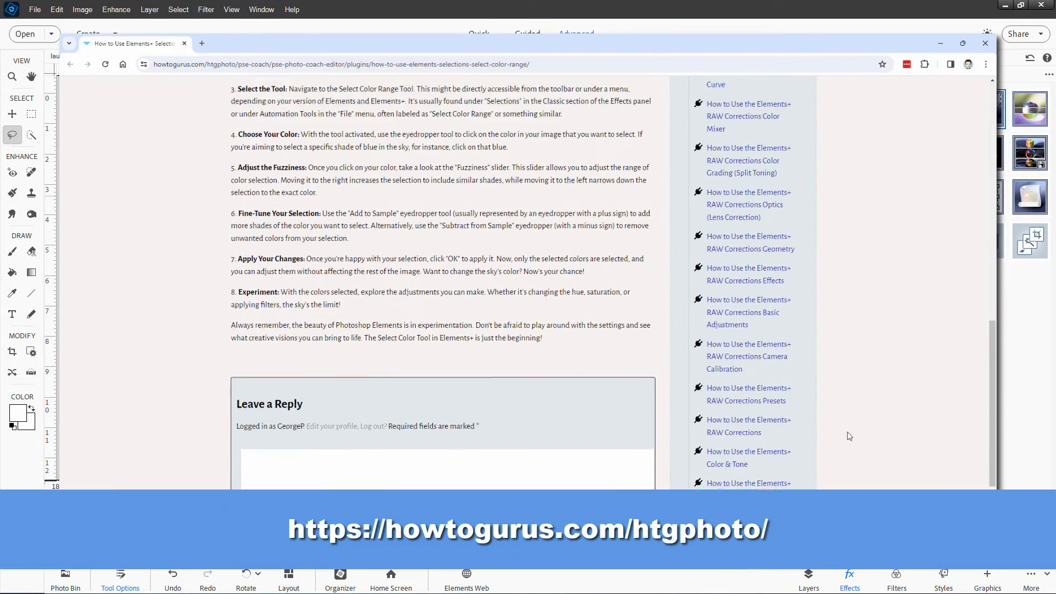
{"action": "scroll", "coordinate": [848, 436], "scroll_direction": "up", "scroll_amount": 5}
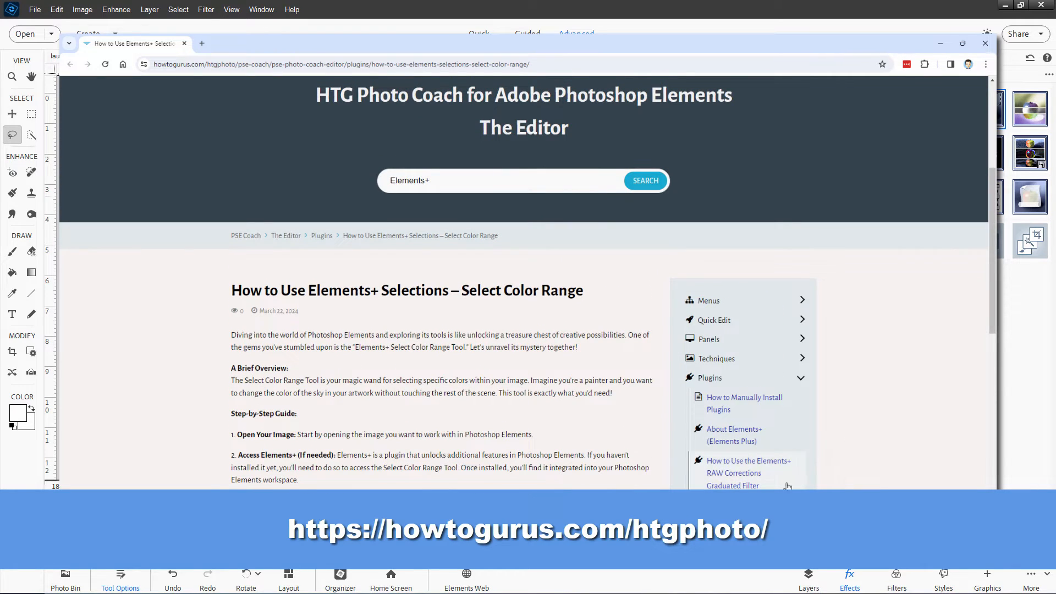
{"action": "scroll", "coordinate": [377, 288], "scroll_direction": "up", "scroll_amount": 3}
{"action": "scroll", "coordinate": [376, 286], "scroll_direction": "up", "scroll_amount": 1}
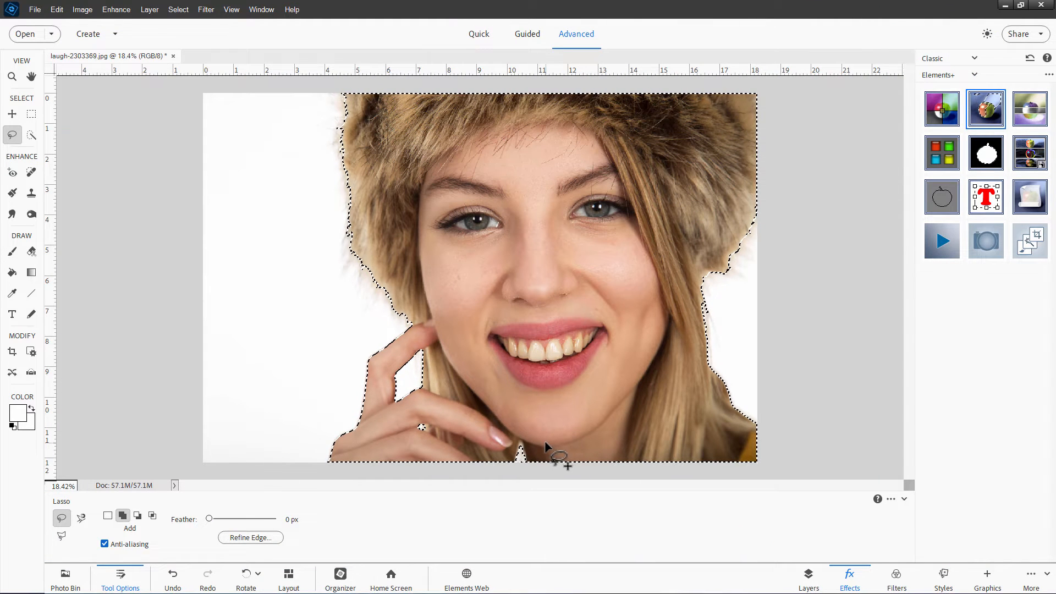
Step: Back in Photoshop Elements, duplicate the Background layer, hide the original, and add a layer mask to the copy from the selection
{"action": "left_click", "coordinate": [806, 576]}
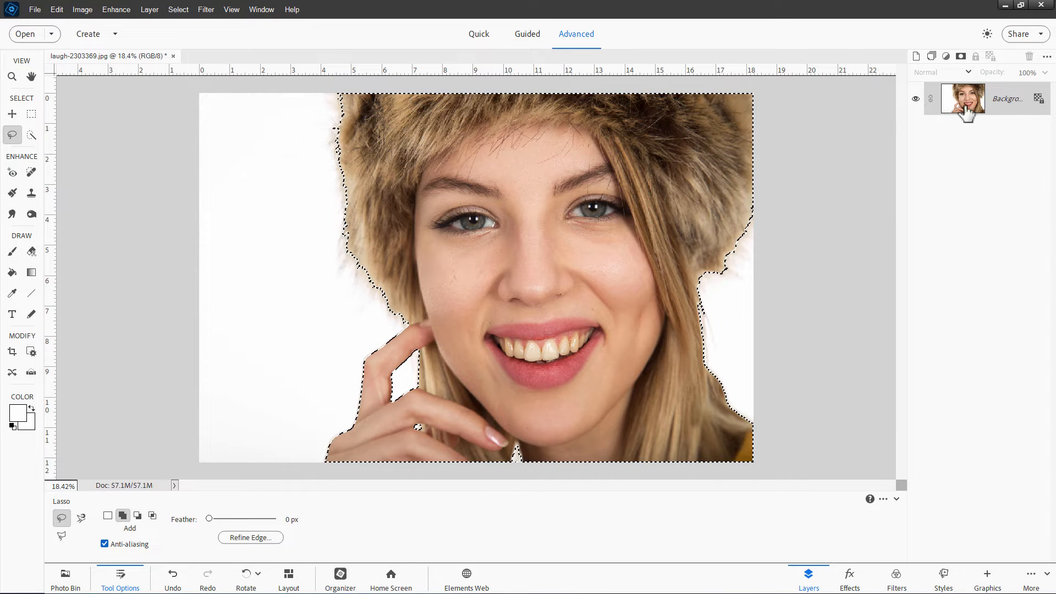
{"action": "right_click", "coordinate": [1001, 105]}
{"action": "left_click", "coordinate": [995, 130]}
{"action": "left_click", "coordinate": [632, 177]}
{"action": "left_click", "coordinate": [914, 132]}
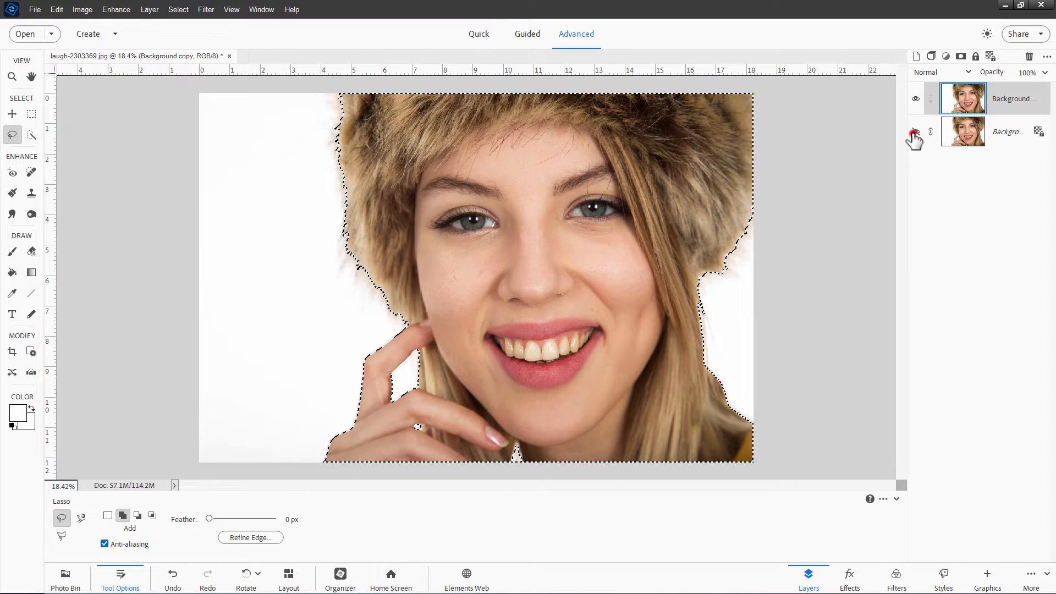
{"action": "left_click", "coordinate": [960, 57]}
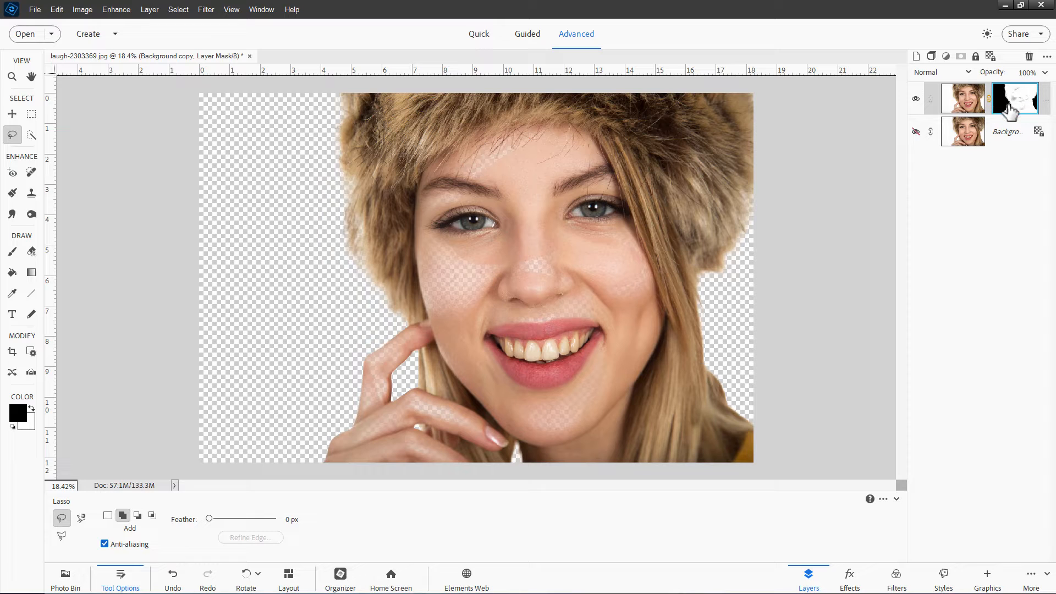
Step: Display the copy's layer mask on the canvas and paint the gray areas of the face solid white with a 200 px brush
{"action": "key", "text": "alt"}
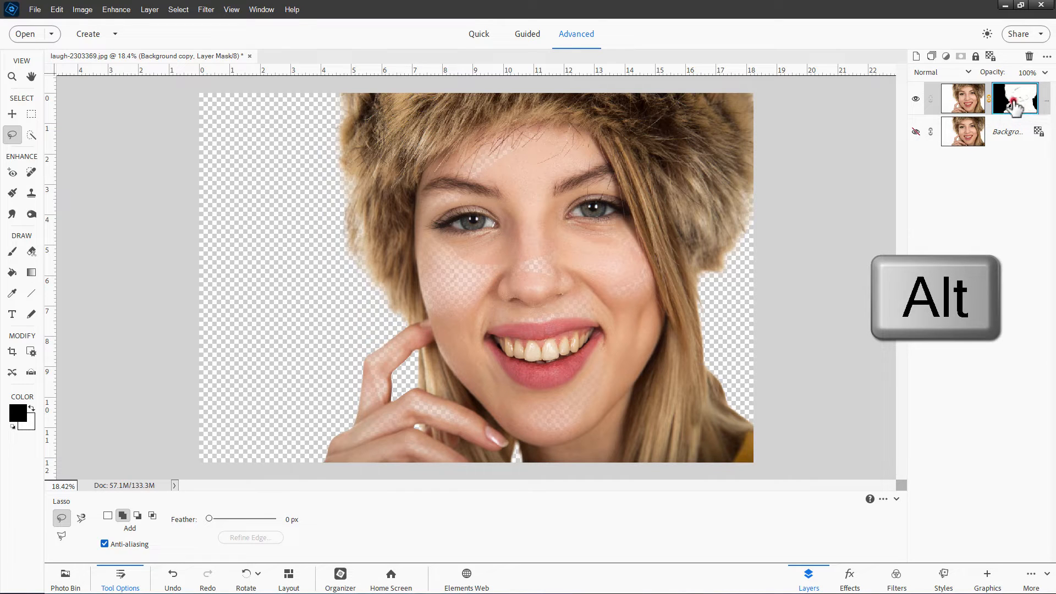
{"action": "left_click", "coordinate": [1013, 106], "text": "alt"}
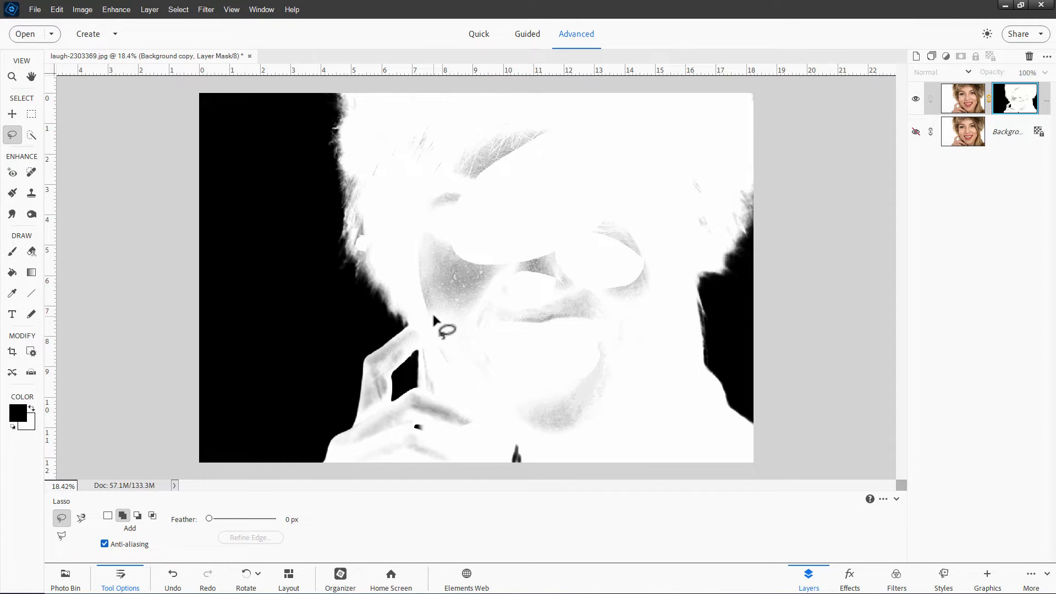
{"action": "left_click", "coordinate": [32, 409]}
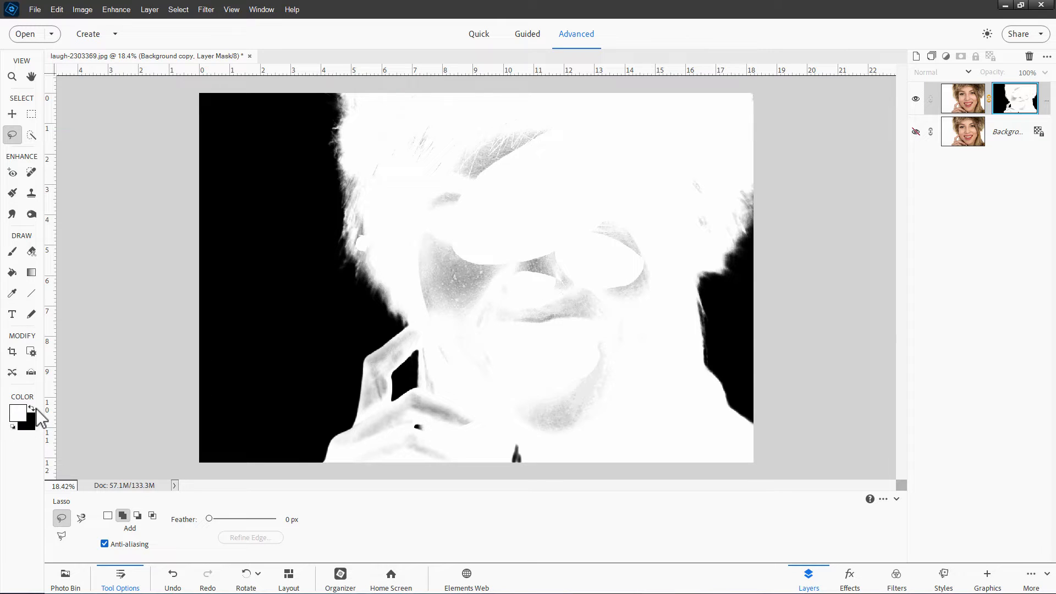
{"action": "left_click", "coordinate": [12, 251]}
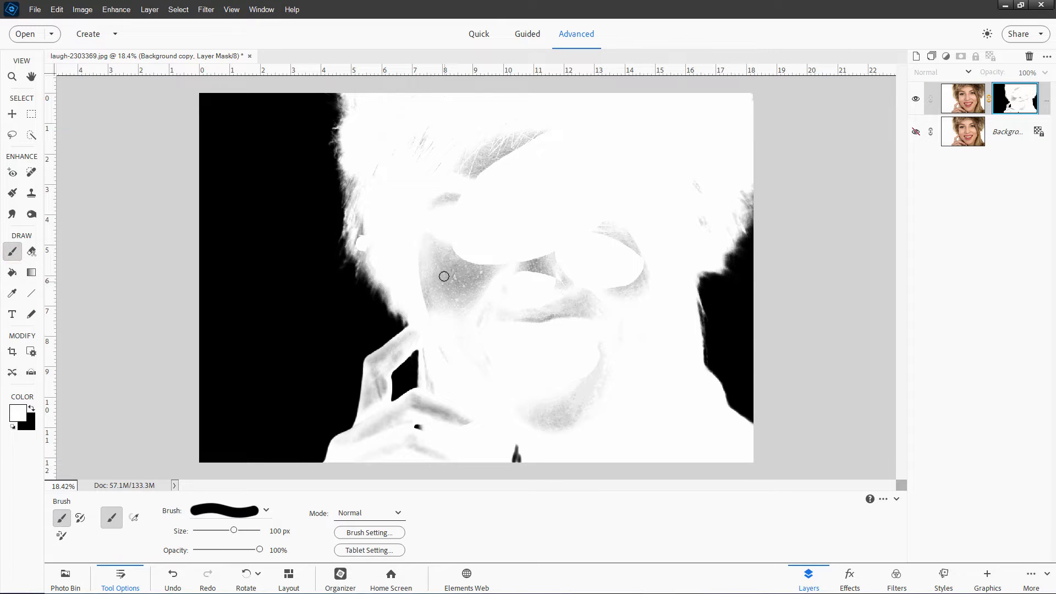
{"action": "key", "text": "bracketright"}
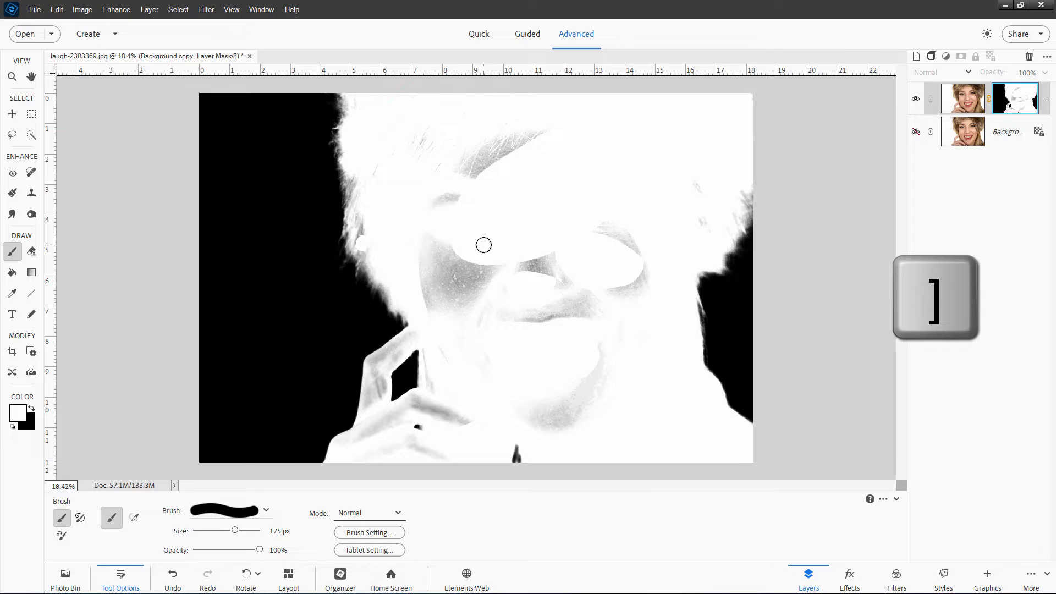
{"action": "key", "text": "bracketright"}
{"action": "mouse_move", "coordinate": [459, 225]}
{"action": "left_mouse_down"}
{"action": "mouse_move", "coordinate": [454, 281]}
{"action": "mouse_move", "coordinate": [446, 238]}
{"action": "mouse_move", "coordinate": [442, 279]}
{"action": "mouse_move", "coordinate": [424, 234]}
{"action": "mouse_move", "coordinate": [422, 245]}
{"action": "mouse_move", "coordinate": [437, 328]}
{"action": "mouse_move", "coordinate": [476, 241]}
{"action": "mouse_move", "coordinate": [495, 326]}
{"action": "mouse_move", "coordinate": [517, 246]}
{"action": "mouse_move", "coordinate": [535, 305]}
{"action": "mouse_move", "coordinate": [563, 273]}
{"action": "mouse_move", "coordinate": [575, 231]}
{"action": "mouse_move", "coordinate": [599, 281]}
{"action": "mouse_move", "coordinate": [611, 280]}
{"action": "mouse_move", "coordinate": [624, 234]}
{"action": "mouse_move", "coordinate": [648, 240]}
{"action": "left_mouse_up"}
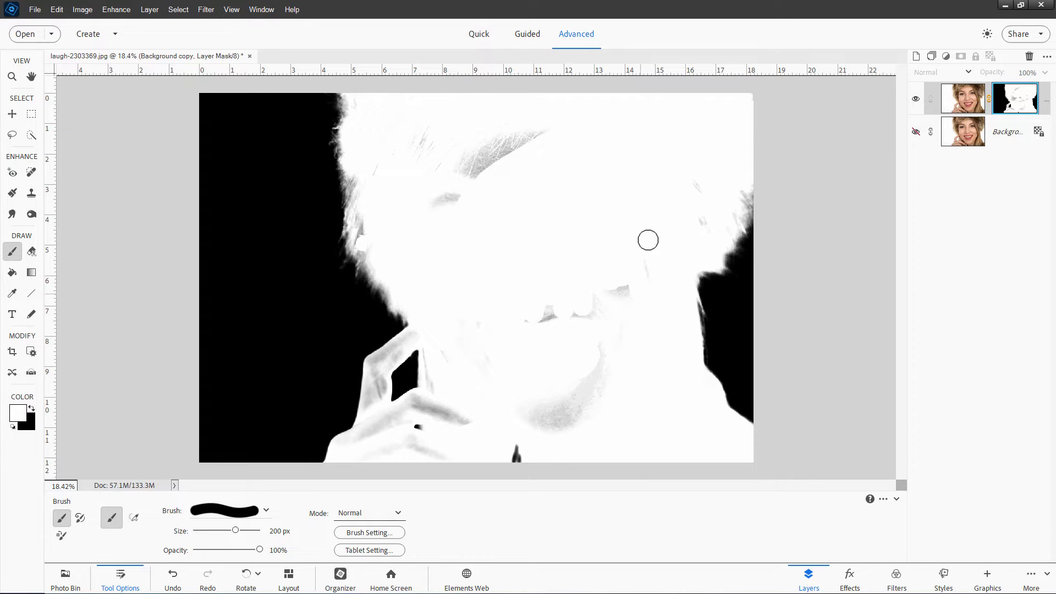
{"action": "mouse_move", "coordinate": [614, 303]}
{"action": "left_mouse_down"}
{"action": "mouse_move", "coordinate": [590, 290]}
{"action": "mouse_move", "coordinate": [633, 286]}
{"action": "mouse_move", "coordinate": [581, 331]}
{"action": "mouse_move", "coordinate": [587, 325]}
{"action": "mouse_move", "coordinate": [535, 336]}
{"action": "left_mouse_up"}
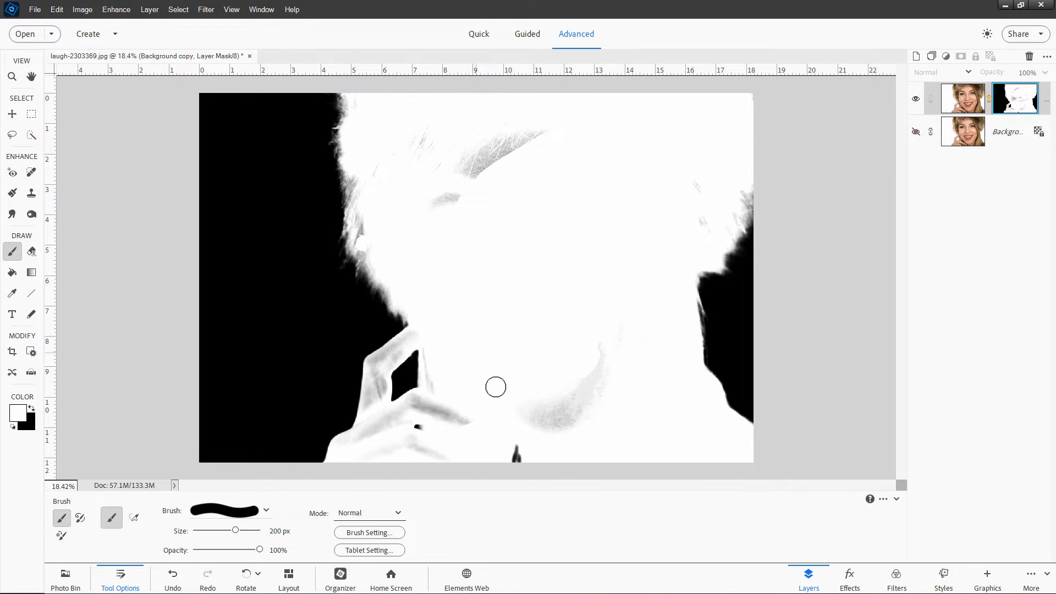
{"action": "mouse_move", "coordinate": [495, 387]}
{"action": "left_mouse_down"}
{"action": "mouse_move", "coordinate": [550, 434]}
{"action": "mouse_move", "coordinate": [528, 402]}
{"action": "mouse_move", "coordinate": [543, 450]}
{"action": "mouse_move", "coordinate": [545, 414]}
{"action": "mouse_move", "coordinate": [564, 388]}
{"action": "mouse_move", "coordinate": [587, 423]}
{"action": "mouse_move", "coordinate": [609, 397]}
{"action": "left_mouse_up"}
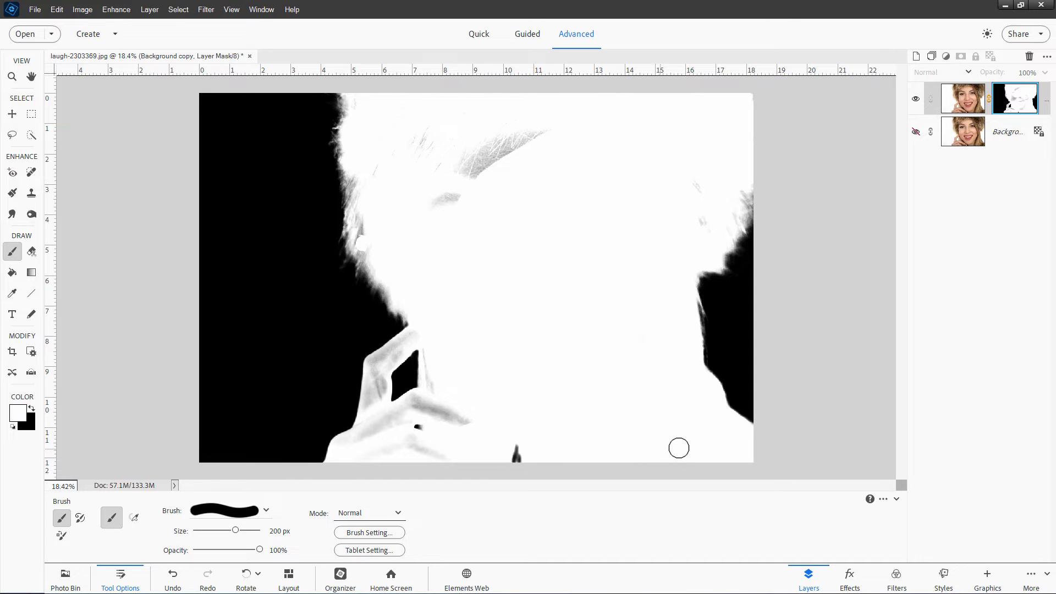
Step: Paint the remaining gray patches over the hair, forehead and inner fur hat white in the mask
{"action": "mouse_move", "coordinate": [685, 259]}
{"action": "left_mouse_down"}
{"action": "mouse_move", "coordinate": [700, 186]}
{"action": "mouse_move", "coordinate": [702, 245]}
{"action": "mouse_move", "coordinate": [710, 187]}
{"action": "left_mouse_up"}
{"action": "mouse_move", "coordinate": [545, 144]}
{"action": "left_mouse_down"}
{"action": "mouse_move", "coordinate": [487, 163]}
{"action": "mouse_move", "coordinate": [567, 130]}
{"action": "mouse_move", "coordinate": [439, 203]}
{"action": "mouse_move", "coordinate": [423, 171]}
{"action": "left_mouse_up"}
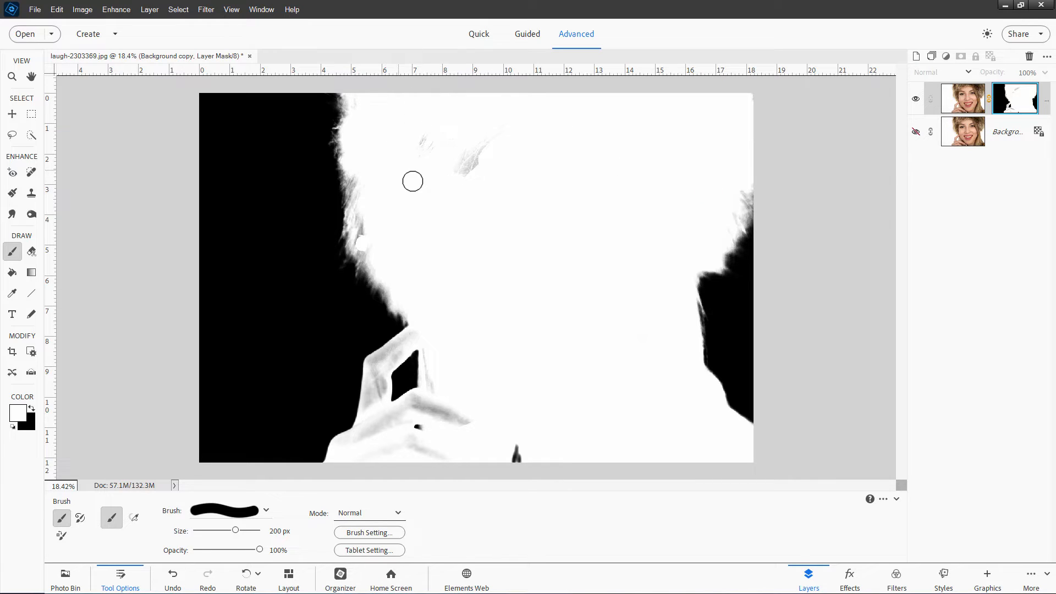
{"action": "mouse_move", "coordinate": [413, 181]}
{"action": "left_mouse_down"}
{"action": "mouse_move", "coordinate": [433, 129]}
{"action": "mouse_move", "coordinate": [459, 108]}
{"action": "mouse_move", "coordinate": [447, 187]}
{"action": "mouse_move", "coordinate": [520, 108]}
{"action": "left_mouse_up"}
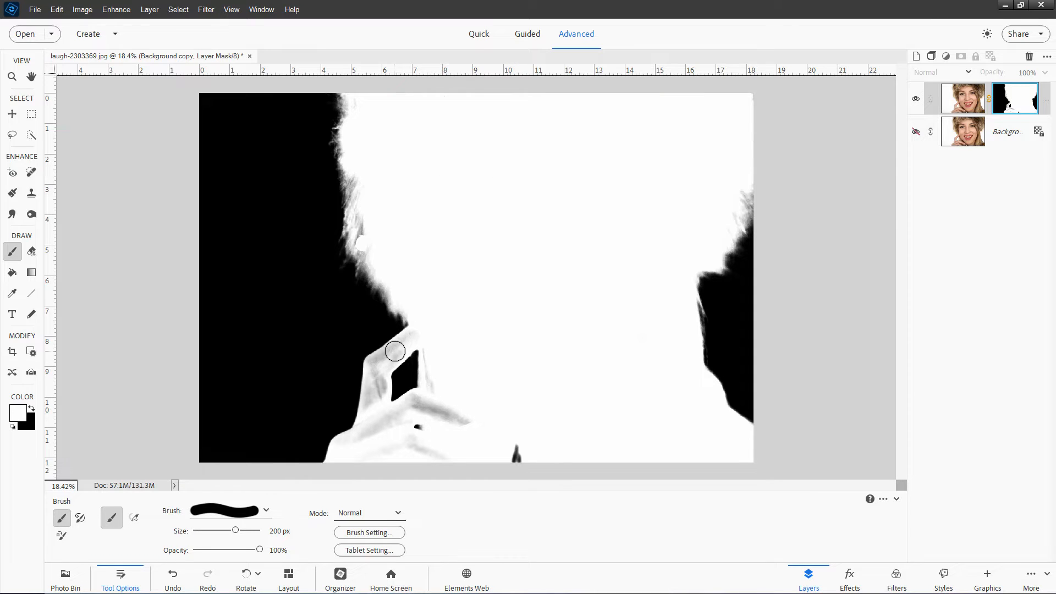
Step: Paint the gray patches inside the fingers and hand white in the mask, keeping the background gaps black
{"action": "mouse_move", "coordinate": [414, 336]}
{"action": "left_mouse_down"}
{"action": "mouse_move", "coordinate": [375, 363]}
{"action": "mouse_move", "coordinate": [375, 410]}
{"action": "mouse_move", "coordinate": [381, 388]}
{"action": "left_mouse_up"}
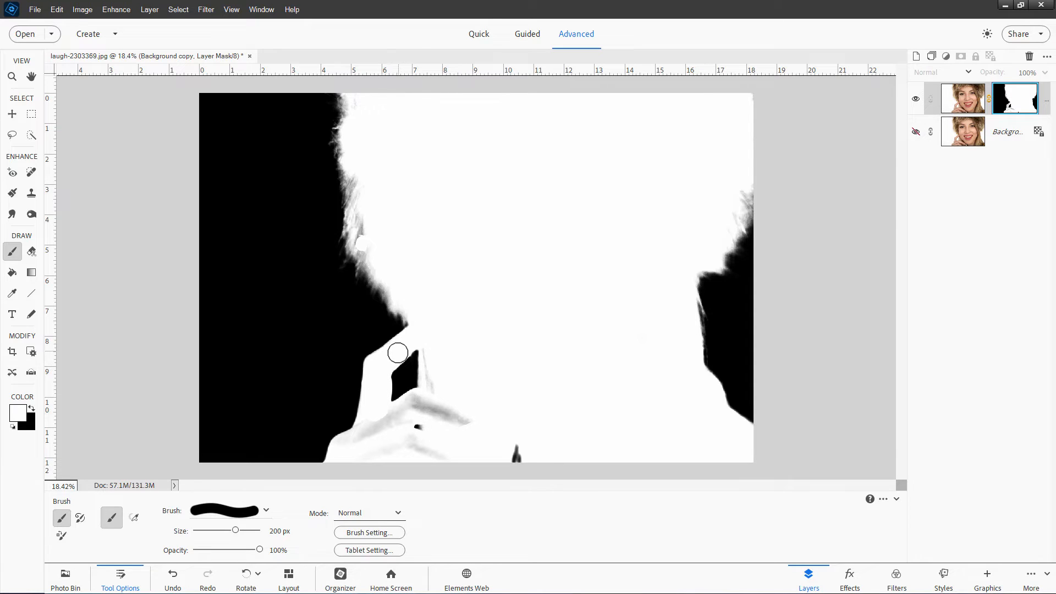
{"action": "left_click_drag", "start_coordinate": [370, 406], "coordinate": [360, 436]}
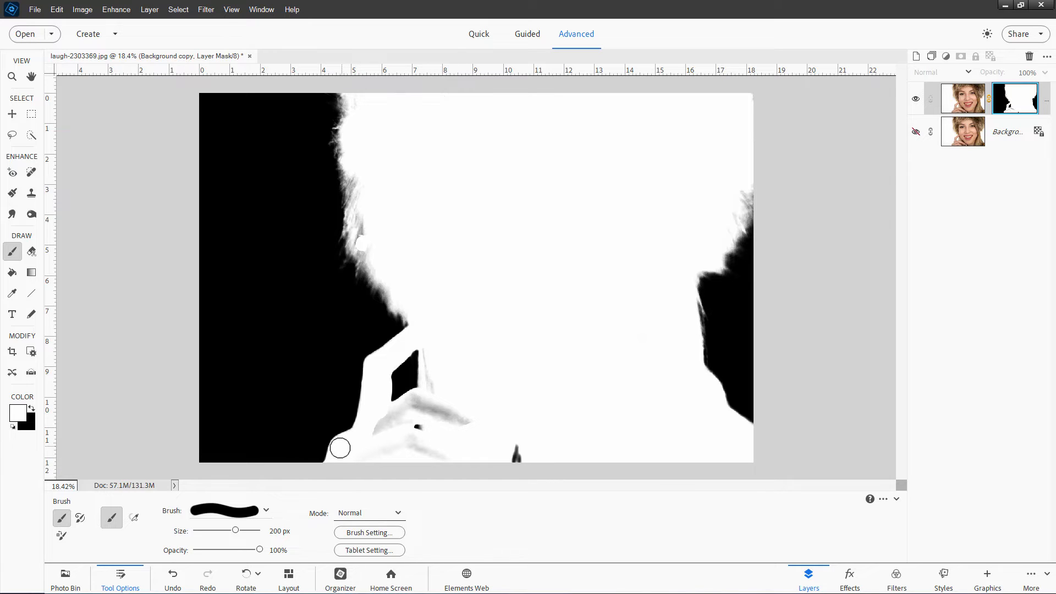
{"action": "mouse_move", "coordinate": [351, 450]}
{"action": "left_mouse_down"}
{"action": "mouse_move", "coordinate": [416, 398]}
{"action": "mouse_move", "coordinate": [461, 415]}
{"action": "mouse_move", "coordinate": [421, 411]}
{"action": "left_mouse_up"}
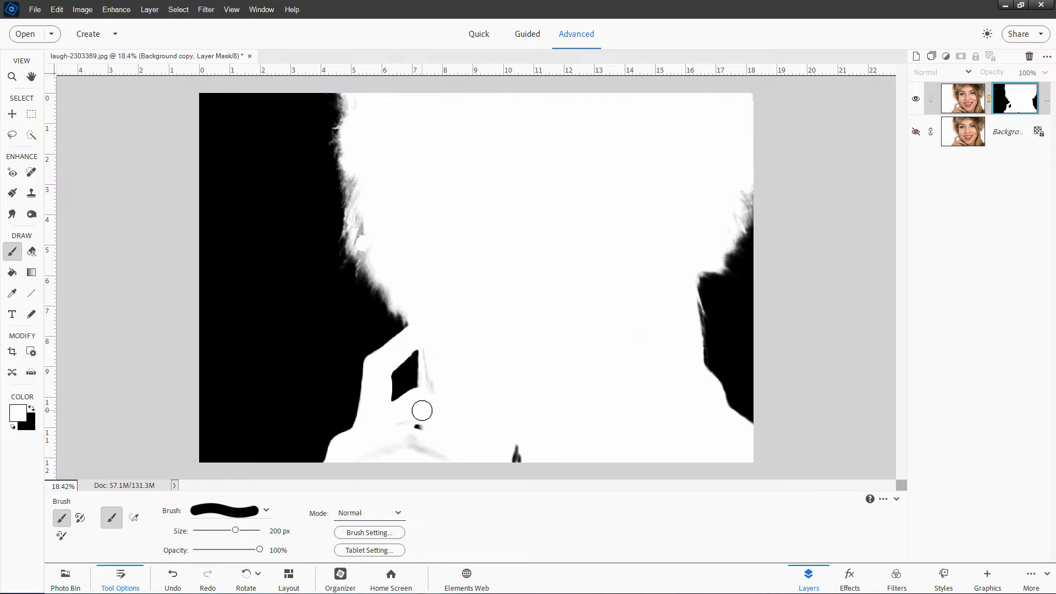
{"action": "mouse_move", "coordinate": [421, 410]}
{"action": "left_mouse_down"}
{"action": "mouse_move", "coordinate": [398, 435]}
{"action": "mouse_move", "coordinate": [446, 460]}
{"action": "mouse_move", "coordinate": [400, 442]}
{"action": "mouse_move", "coordinate": [361, 458]}
{"action": "left_mouse_up"}
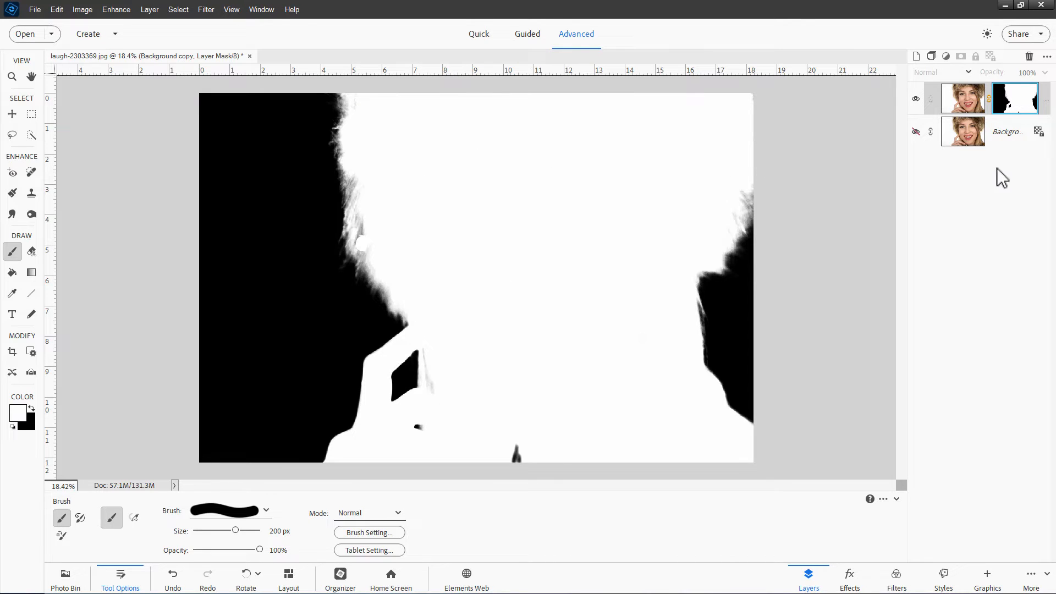
Step: Make the hidden Background layer active and open the recently edited beach-2615949_1920.jpg photo
{"action": "left_click", "coordinate": [970, 140]}
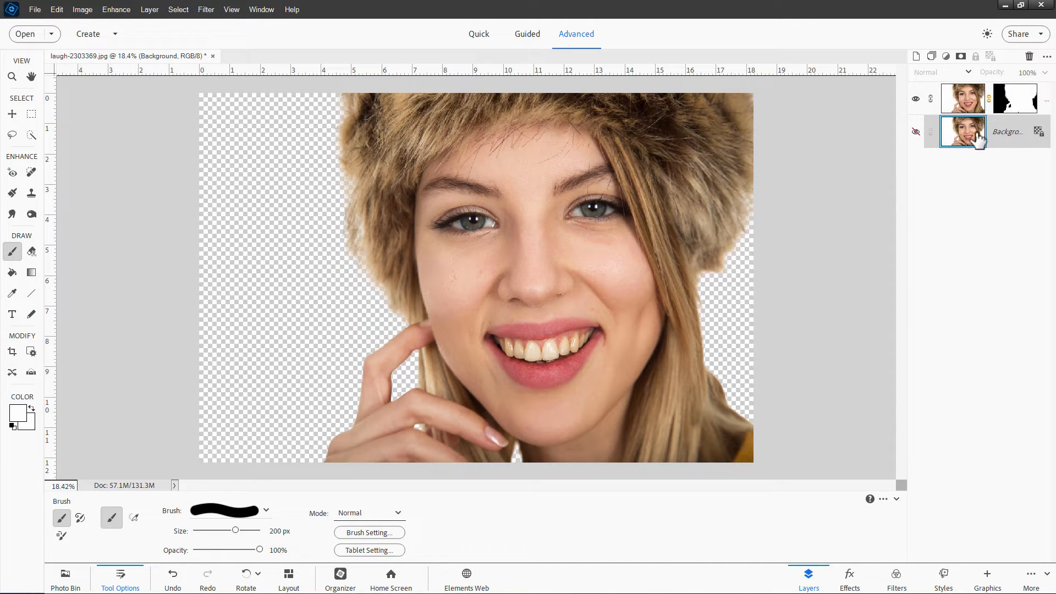
{"action": "left_click", "coordinate": [35, 10]}
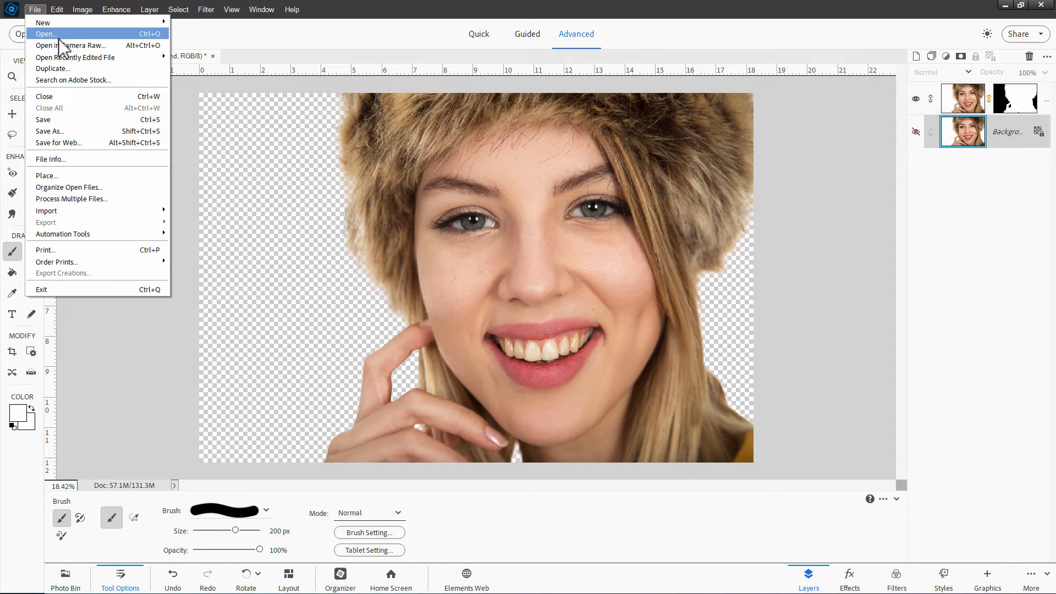
{"action": "mouse_move", "coordinate": [69, 58]}
{"action": "left_click", "coordinate": [232, 101]}
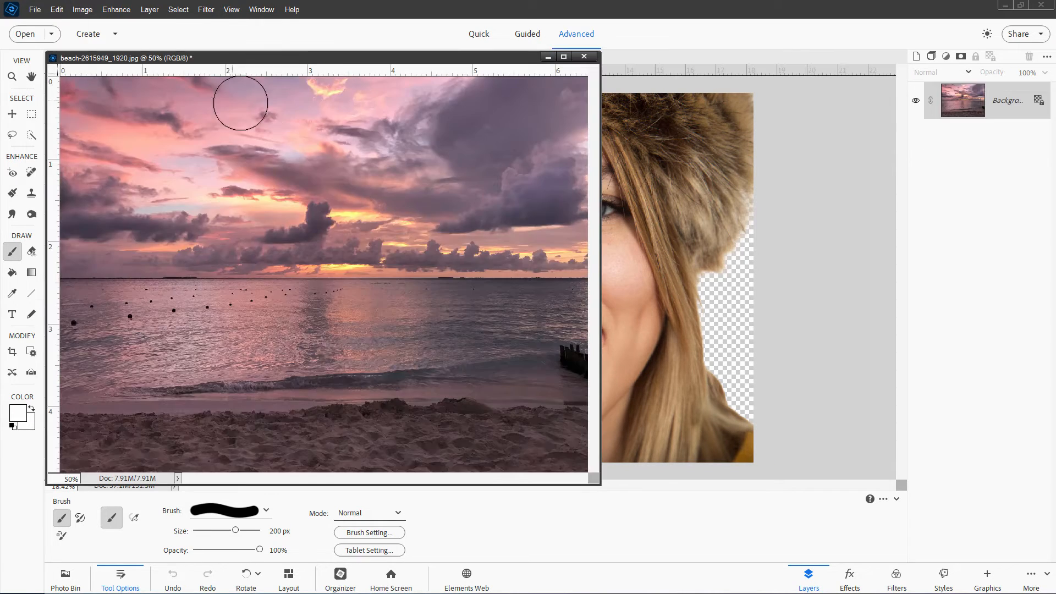
Step: Bring the beach photo into the portrait document beneath the masked cutout and scale it to fill the canvas
{"action": "left_click_drag", "start_coordinate": [294, 71], "coordinate": [538, 186]}
{"action": "left_click", "coordinate": [12, 115]}
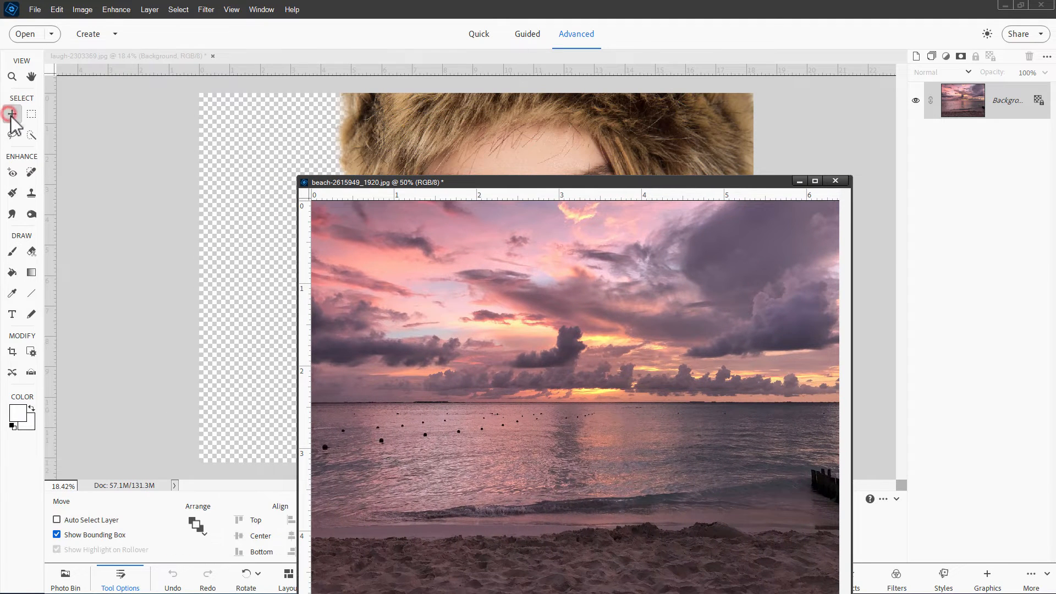
{"action": "left_click_drag", "start_coordinate": [942, 103], "coordinate": [536, 158]}
{"action": "left_click", "coordinate": [838, 180]}
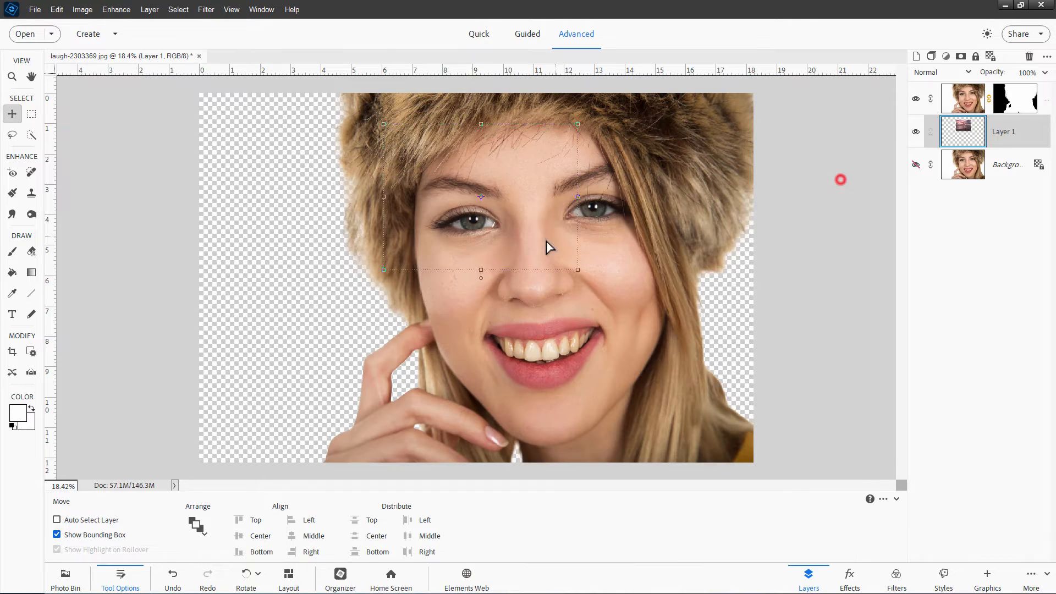
{"action": "left_click_drag", "start_coordinate": [553, 235], "coordinate": [752, 439]}
{"action": "left_click", "coordinate": [713, 471]}
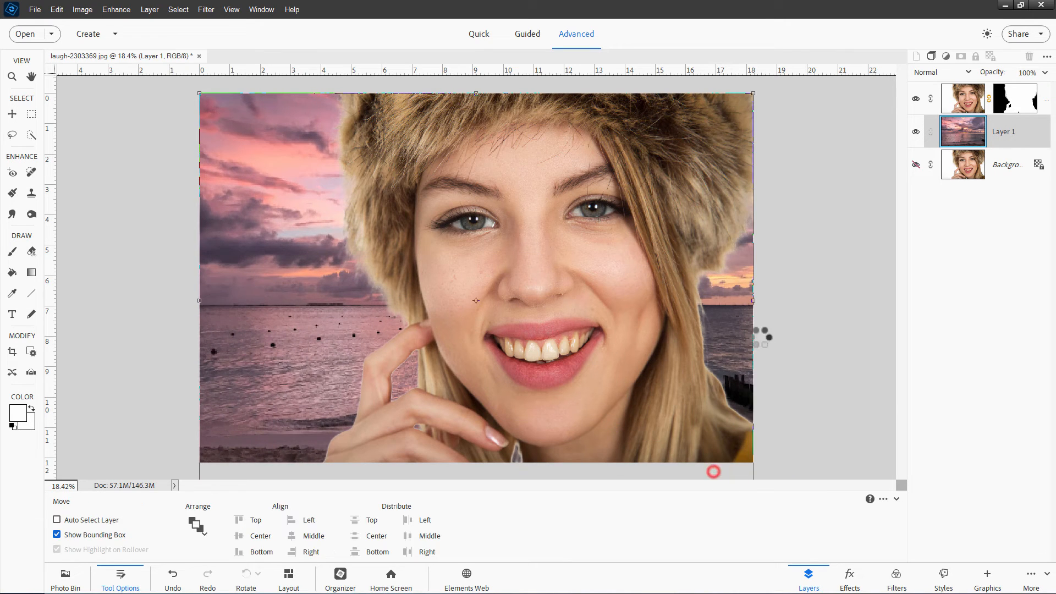
Step: On the cutout's layer mask, burn along the right edge of the hat and hair at 250 px, Midtones, 50% exposure
{"action": "key", "text": "b"}
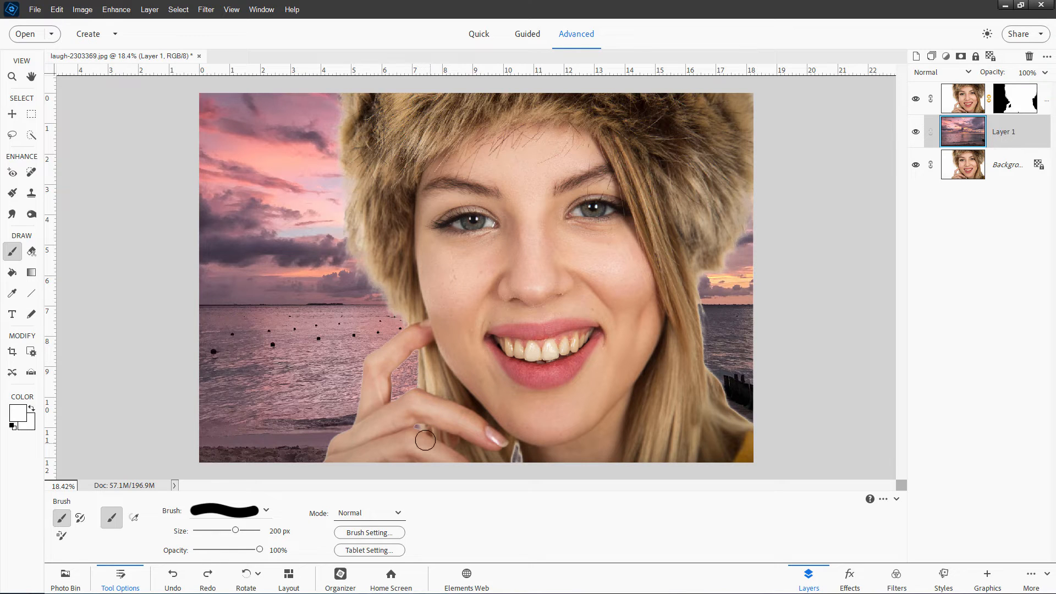
{"action": "left_click", "coordinate": [1011, 100]}
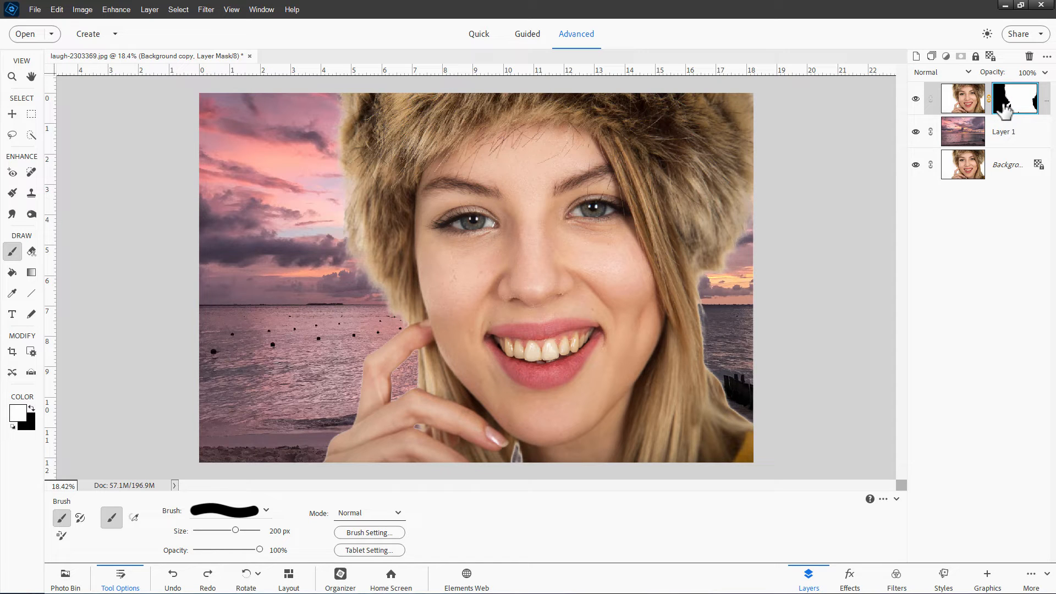
{"action": "left_click", "coordinate": [31, 214]}
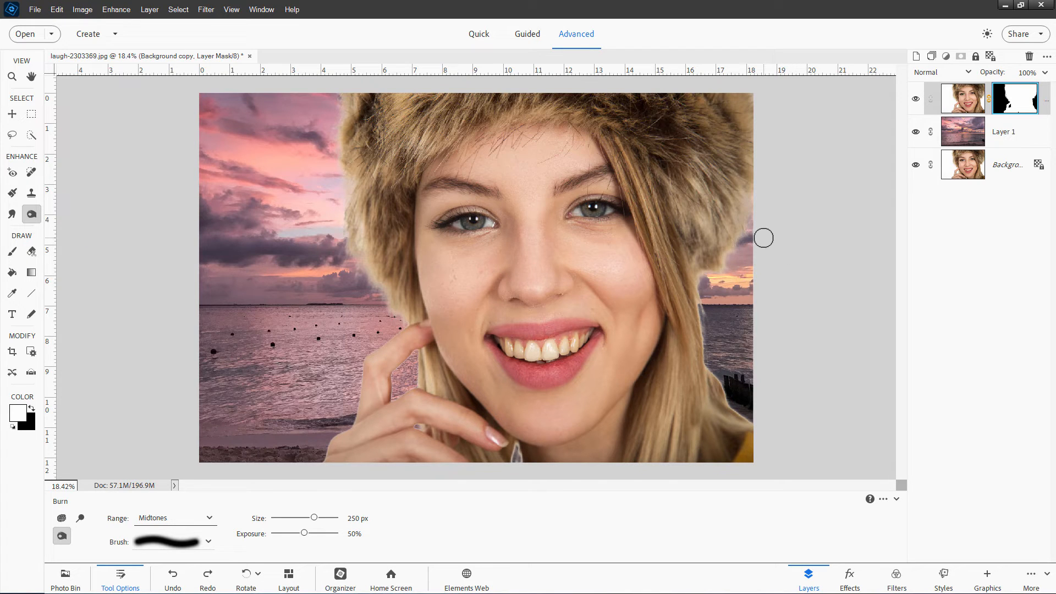
{"action": "mouse_move", "coordinate": [736, 249]}
{"action": "left_mouse_down"}
{"action": "mouse_move", "coordinate": [705, 275]}
{"action": "mouse_move", "coordinate": [703, 262]}
{"action": "mouse_move", "coordinate": [701, 326]}
{"action": "mouse_move", "coordinate": [752, 198]}
{"action": "mouse_move", "coordinate": [705, 281]}
{"action": "mouse_move", "coordinate": [705, 344]}
{"action": "mouse_move", "coordinate": [711, 286]}
{"action": "mouse_move", "coordinate": [708, 331]}
{"action": "mouse_move", "coordinate": [697, 288]}
{"action": "mouse_move", "coordinate": [699, 336]}
{"action": "mouse_move", "coordinate": [694, 285]}
{"action": "mouse_move", "coordinate": [704, 374]}
{"action": "mouse_move", "coordinate": [703, 304]}
{"action": "mouse_move", "coordinate": [711, 365]}
{"action": "mouse_move", "coordinate": [735, 399]}
{"action": "mouse_move", "coordinate": [715, 380]}
{"action": "mouse_move", "coordinate": [748, 424]}
{"action": "mouse_move", "coordinate": [704, 351]}
{"action": "left_mouse_up"}
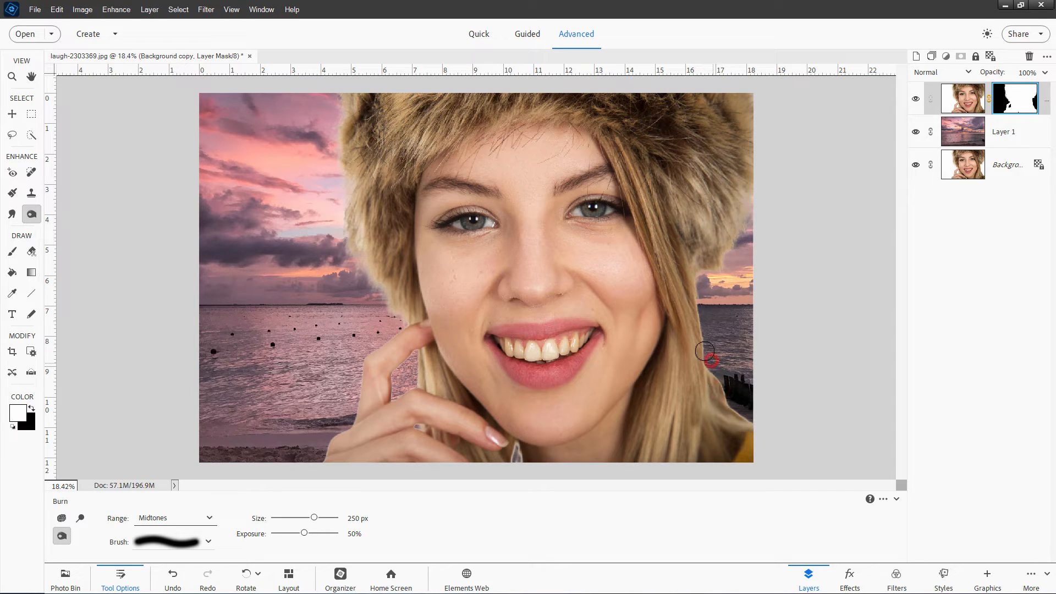
{"action": "left_click_drag", "start_coordinate": [694, 303], "coordinate": [695, 305]}
Step: Burn the mask in the gaps around the fingers and below the chin, and along the left edge of the fur hat
{"action": "mouse_move", "coordinate": [400, 362]}
{"action": "left_mouse_down"}
{"action": "mouse_move", "coordinate": [388, 383]}
{"action": "mouse_move", "coordinate": [425, 348]}
{"action": "mouse_move", "coordinate": [391, 383]}
{"action": "mouse_move", "coordinate": [409, 349]}
{"action": "mouse_move", "coordinate": [411, 362]}
{"action": "mouse_move", "coordinate": [394, 330]}
{"action": "mouse_move", "coordinate": [352, 362]}
{"action": "mouse_move", "coordinate": [355, 349]}
{"action": "mouse_move", "coordinate": [358, 405]}
{"action": "mouse_move", "coordinate": [360, 365]}
{"action": "mouse_move", "coordinate": [352, 412]}
{"action": "mouse_move", "coordinate": [312, 469]}
{"action": "mouse_move", "coordinate": [363, 372]}
{"action": "mouse_move", "coordinate": [367, 395]}
{"action": "mouse_move", "coordinate": [389, 400]}
{"action": "mouse_move", "coordinate": [400, 379]}
{"action": "mouse_move", "coordinate": [399, 402]}
{"action": "mouse_move", "coordinate": [433, 433]}
{"action": "mouse_move", "coordinate": [410, 424]}
{"action": "left_mouse_up"}
{"action": "mouse_move", "coordinate": [530, 447]}
{"action": "left_mouse_down"}
{"action": "mouse_move", "coordinate": [515, 444]}
{"action": "mouse_move", "coordinate": [520, 466]}
{"action": "mouse_move", "coordinate": [515, 435]}
{"action": "left_mouse_up"}
{"action": "mouse_move", "coordinate": [369, 281]}
{"action": "left_mouse_down"}
{"action": "mouse_move", "coordinate": [387, 332]}
{"action": "mouse_move", "coordinate": [403, 316]}
{"action": "mouse_move", "coordinate": [356, 222]}
{"action": "mouse_move", "coordinate": [350, 272]}
{"action": "mouse_move", "coordinate": [356, 225]}
{"action": "left_mouse_up"}
{"action": "left_click_drag", "start_coordinate": [345, 224], "coordinate": [358, 189]}
{"action": "left_click_drag", "start_coordinate": [348, 101], "coordinate": [354, 85]}
{"action": "mouse_move", "coordinate": [350, 179]}
{"action": "left_mouse_down"}
{"action": "mouse_move", "coordinate": [360, 266]}
{"action": "mouse_move", "coordinate": [372, 279]}
{"action": "left_mouse_up"}
{"action": "mouse_move", "coordinate": [391, 295]}
{"action": "left_mouse_down"}
{"action": "mouse_move", "coordinate": [406, 326]}
{"action": "mouse_move", "coordinate": [370, 252]}
{"action": "left_mouse_up"}
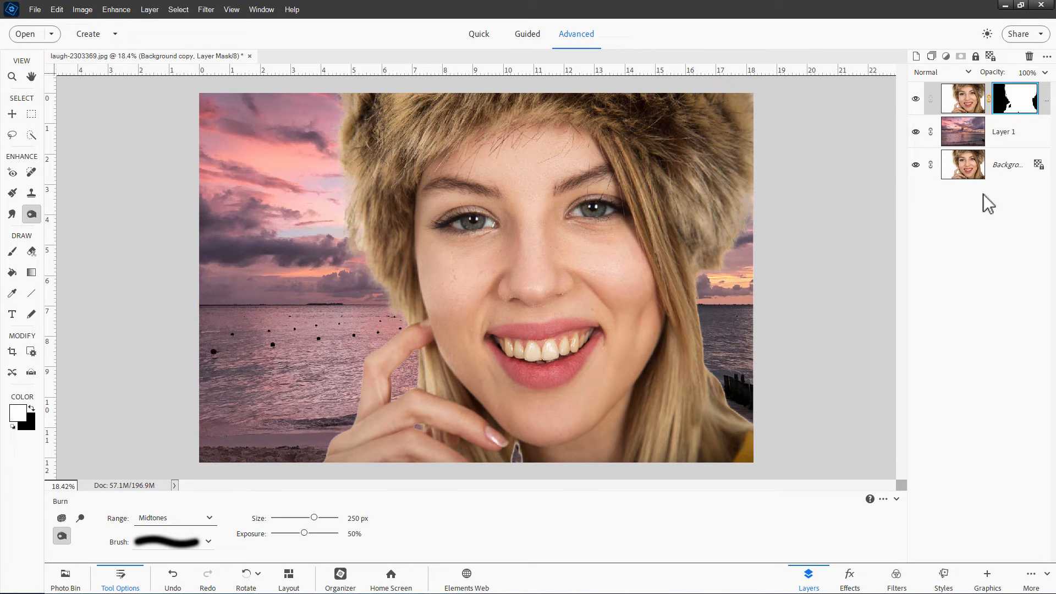
Step: On the cutout layer's image instead of its mask, burn the bright fringe along the right hair and hat edges with a 100 px brush
{"action": "left_click", "coordinate": [963, 100]}
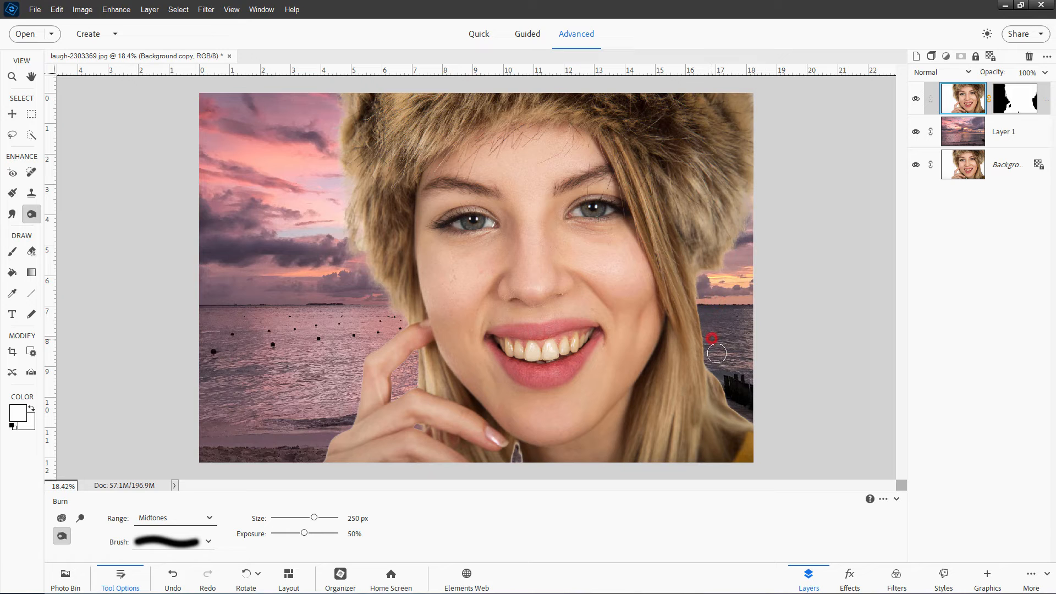
{"action": "mouse_move", "coordinate": [724, 374]}
{"action": "left_mouse_down"}
{"action": "mouse_move", "coordinate": [753, 413]}
{"action": "mouse_move", "coordinate": [728, 380]}
{"action": "left_mouse_up"}
{"action": "key", "text": "bracketleft"}
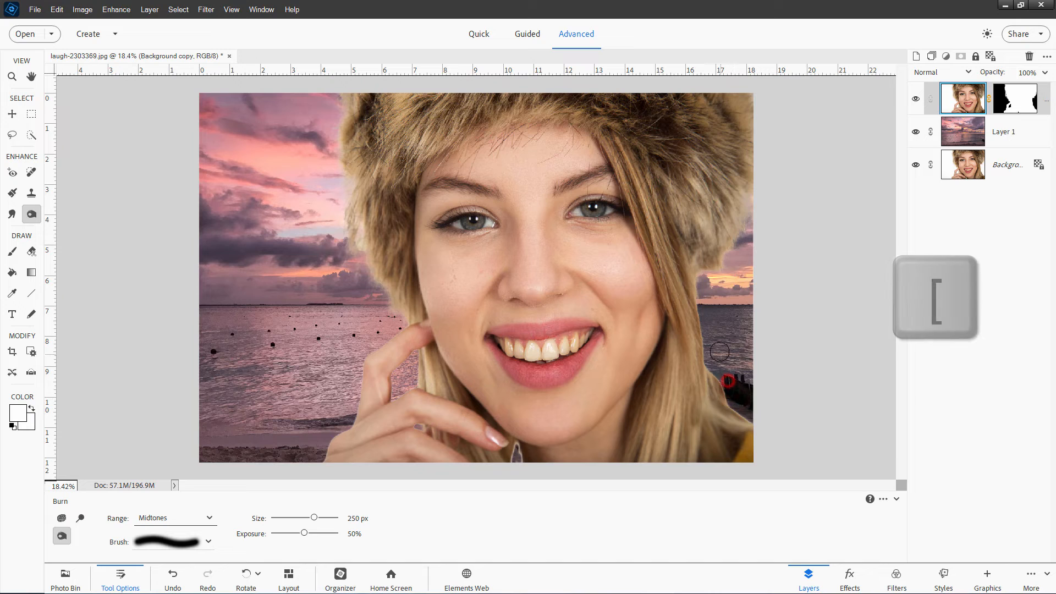
{"action": "key", "text": "bracketleft"}
{"action": "left_click", "coordinate": [702, 320]}
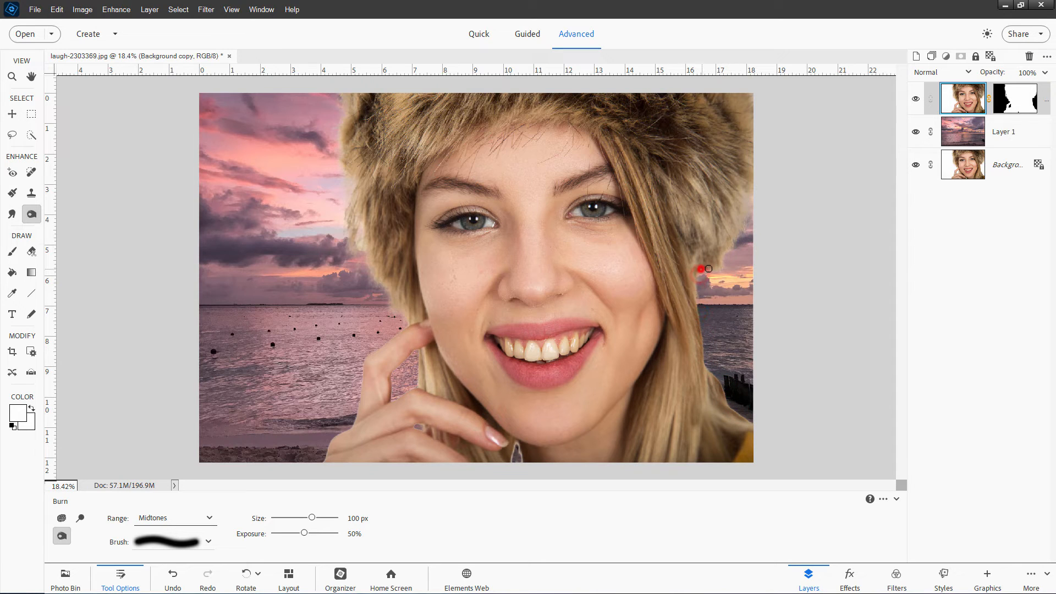
{"action": "left_click_drag", "start_coordinate": [708, 268], "coordinate": [742, 229]}
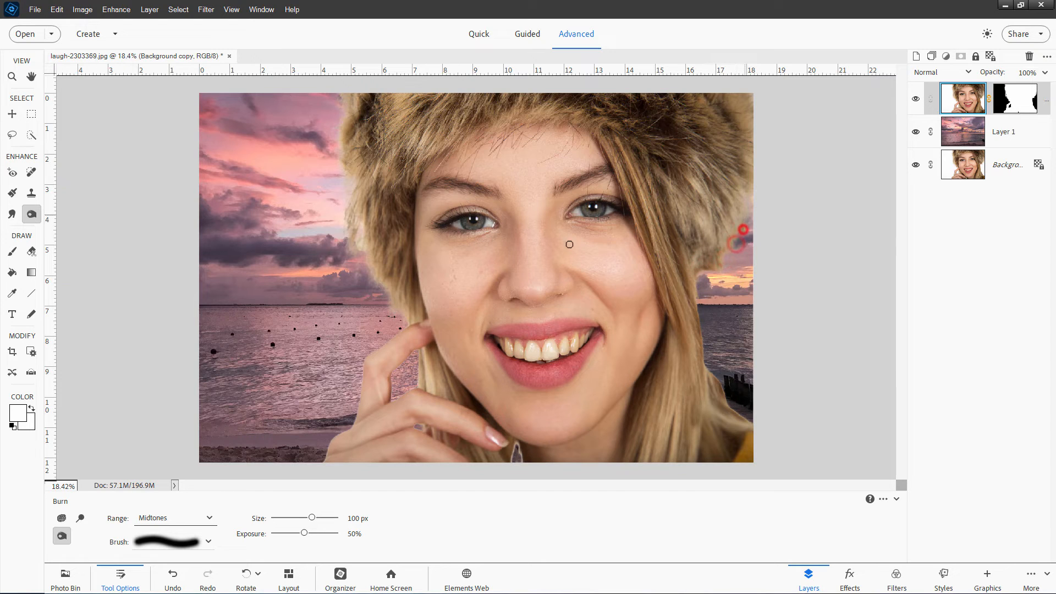
Step: Burn the bright fringe on the cutout image along the left hat edge and hand, and around the gap below the chin
{"action": "mouse_move", "coordinate": [387, 292]}
{"action": "left_mouse_down"}
{"action": "mouse_move", "coordinate": [363, 261]}
{"action": "mouse_move", "coordinate": [358, 272]}
{"action": "mouse_move", "coordinate": [363, 253]}
{"action": "mouse_move", "coordinate": [340, 232]}
{"action": "mouse_move", "coordinate": [347, 203]}
{"action": "left_mouse_up"}
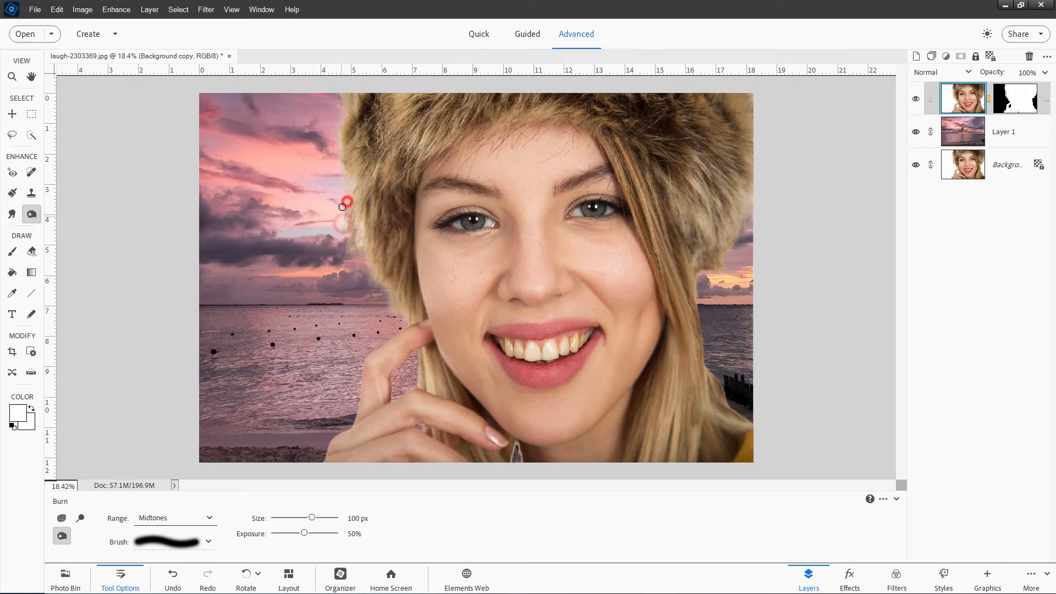
{"action": "mouse_move", "coordinate": [389, 306]}
{"action": "left_mouse_down"}
{"action": "mouse_move", "coordinate": [389, 347]}
{"action": "mouse_move", "coordinate": [398, 328]}
{"action": "mouse_move", "coordinate": [361, 366]}
{"action": "mouse_move", "coordinate": [350, 429]}
{"action": "mouse_move", "coordinate": [327, 440]}
{"action": "left_mouse_up"}
{"action": "left_click", "coordinate": [421, 424]}
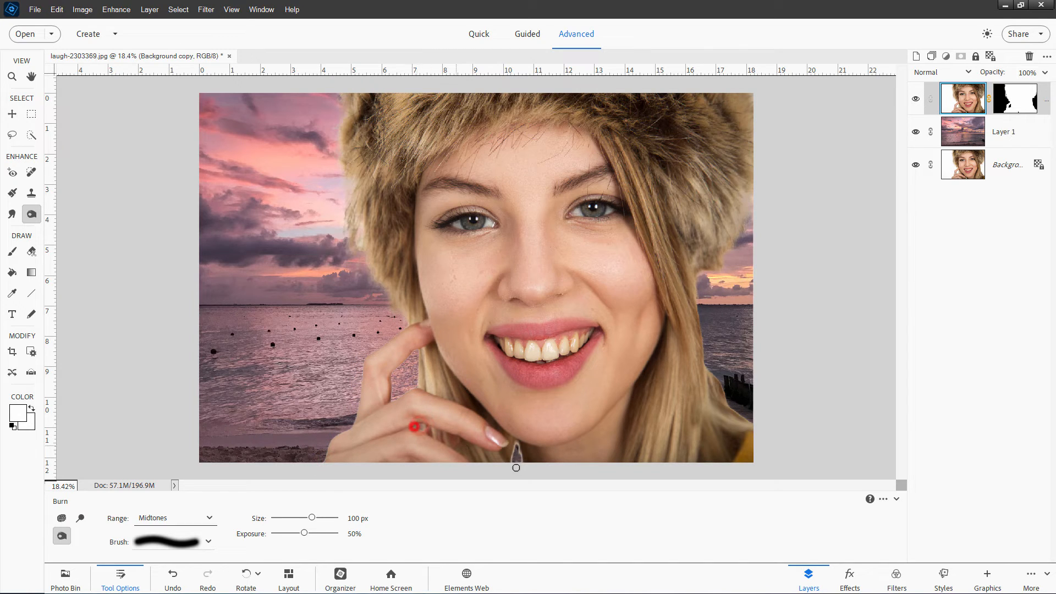
{"action": "left_click", "coordinate": [516, 446]}
{"action": "left_click", "coordinate": [517, 445]}
{"action": "left_click", "coordinate": [518, 445]}
{"action": "mouse_move", "coordinate": [519, 448]}
{"action": "left_mouse_down"}
{"action": "mouse_move", "coordinate": [511, 467]}
{"action": "mouse_move", "coordinate": [516, 447]}
{"action": "mouse_move", "coordinate": [522, 463]}
{"action": "left_mouse_up"}
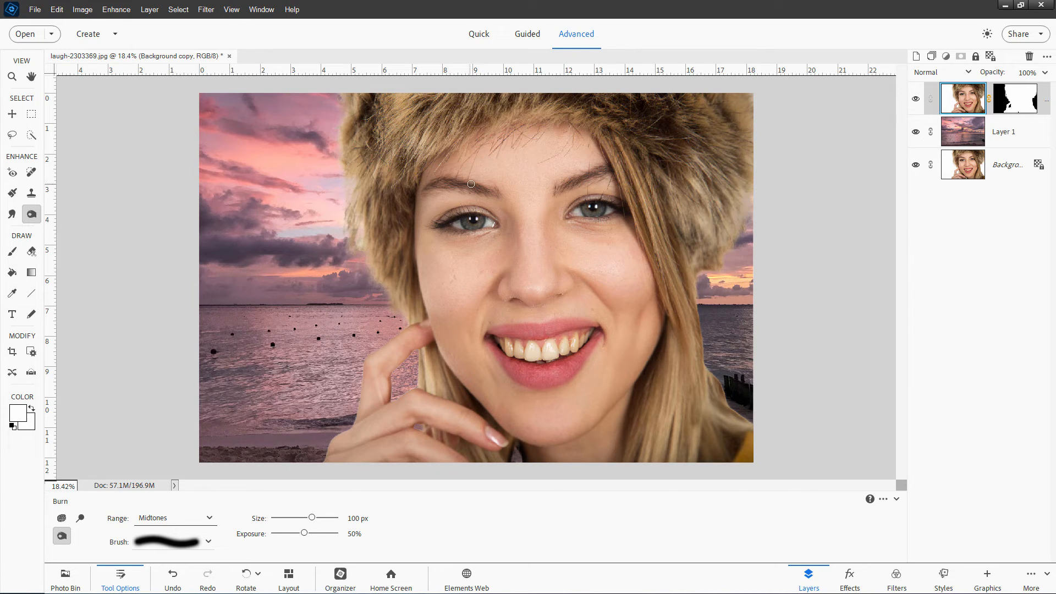
Step: Remove the stray hairs across the middle of the forehead with the Spot Healing Brush at 70 px, Proximity Match
{"action": "left_click", "coordinate": [31, 172]}
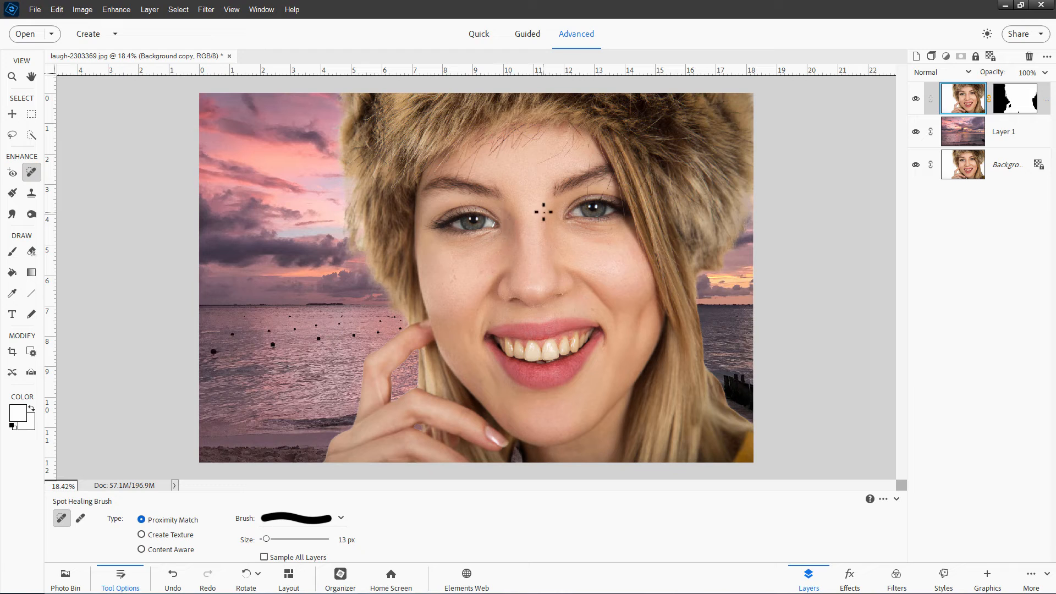
{"action": "key", "text": "bracketright"}
{"action": "key", "text": "bracketright"}
{"action": "key", "text": "bracketright"}
{"action": "key", "text": "bracketright"}
{"action": "key", "text": "bracketright"}
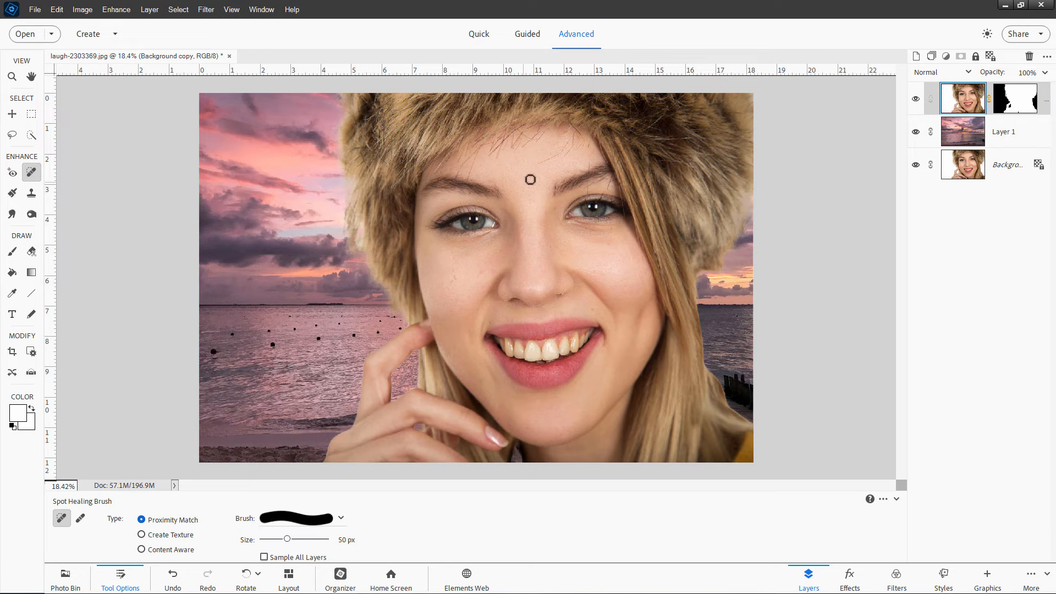
{"action": "key", "text": "bracketright"}
{"action": "left_click", "coordinate": [566, 144]}
{"action": "mouse_move", "coordinate": [559, 143]}
{"action": "left_mouse_down"}
{"action": "mouse_move", "coordinate": [583, 155]}
{"action": "mouse_move", "coordinate": [550, 164]}
{"action": "left_mouse_up"}
{"action": "left_click", "coordinate": [523, 145]}
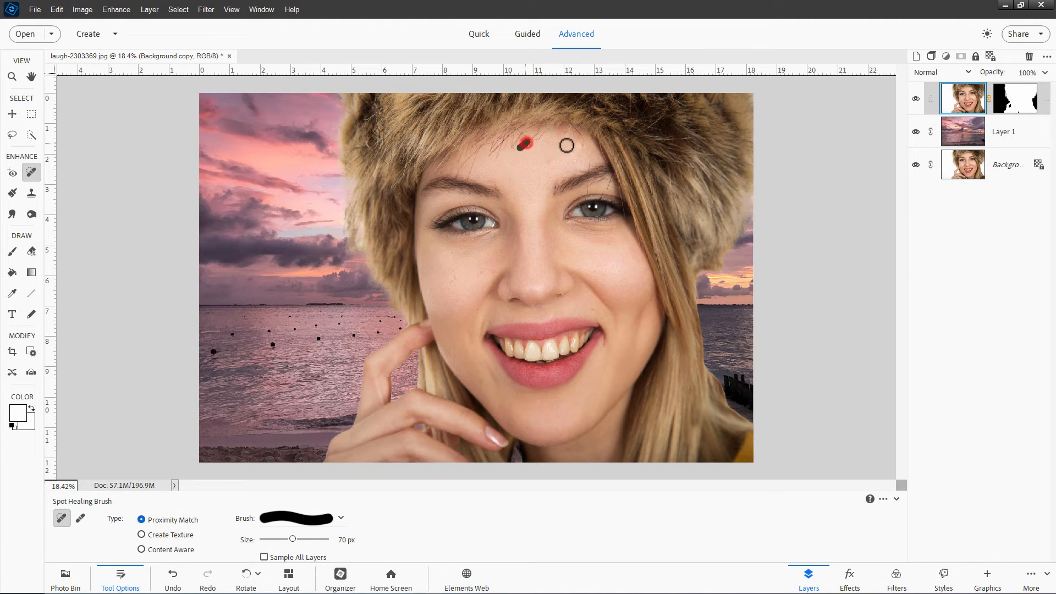
Step: Heal the remaining stray hairs on the forehead above the eyebrow on the right side of the face
{"action": "left_click", "coordinate": [574, 147]}
{"action": "left_click", "coordinate": [577, 148]}
{"action": "left_click", "coordinate": [576, 147]}
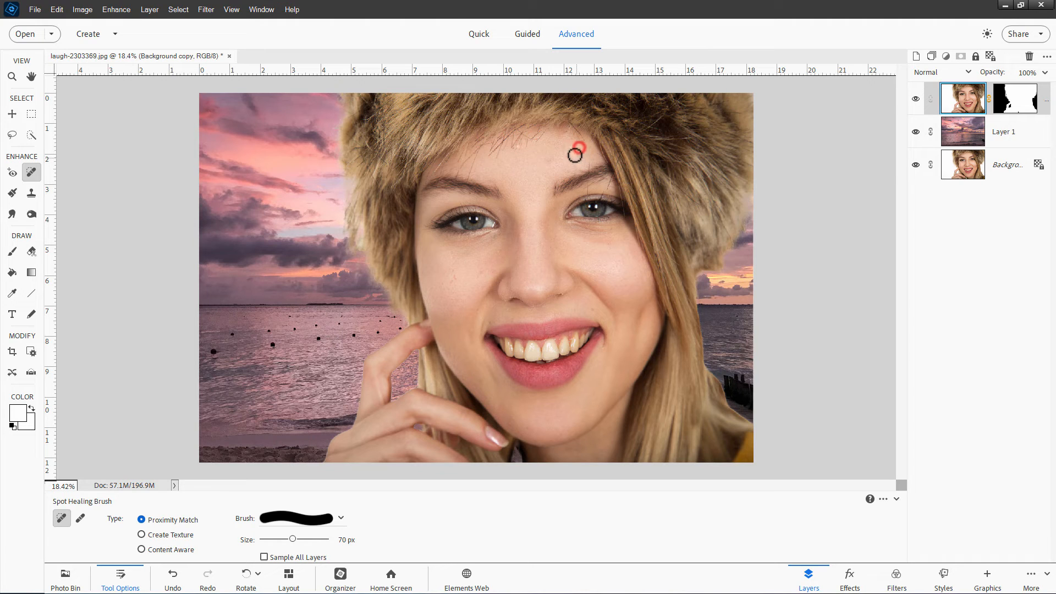
{"action": "left_click", "coordinate": [572, 148]}
Step: Switch the Spot Healing Brush to the soft-edged 65 px tip from the default brushes
{"action": "left_click", "coordinate": [343, 516]}
{"action": "left_click", "coordinate": [343, 515]}
{"action": "scroll", "coordinate": [327, 460], "scroll_direction": "down", "scroll_amount": 3}
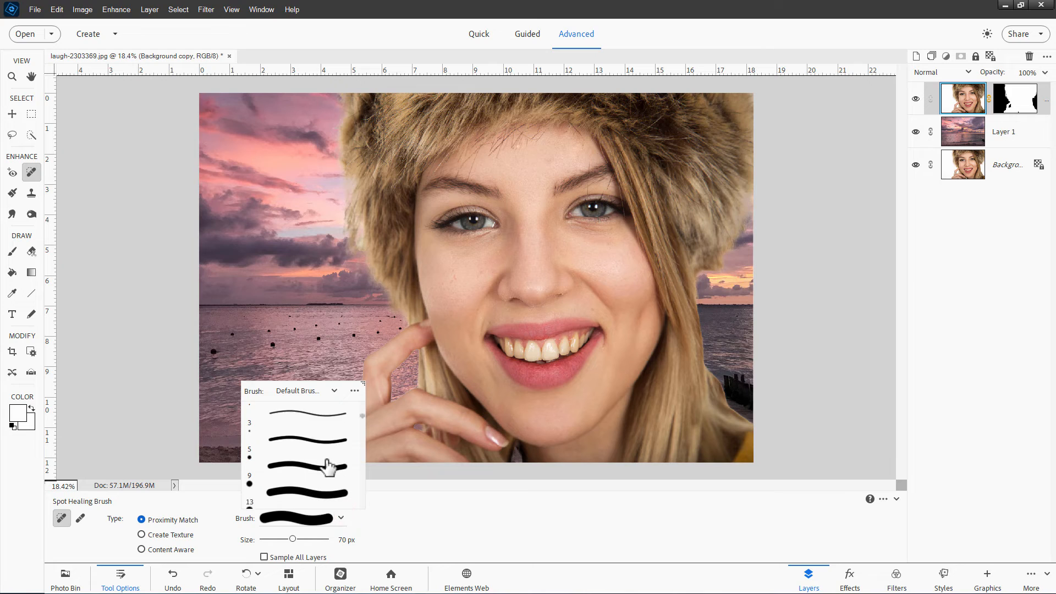
{"action": "scroll", "coordinate": [326, 465], "scroll_direction": "down", "scroll_amount": 3}
{"action": "left_click", "coordinate": [308, 438]}
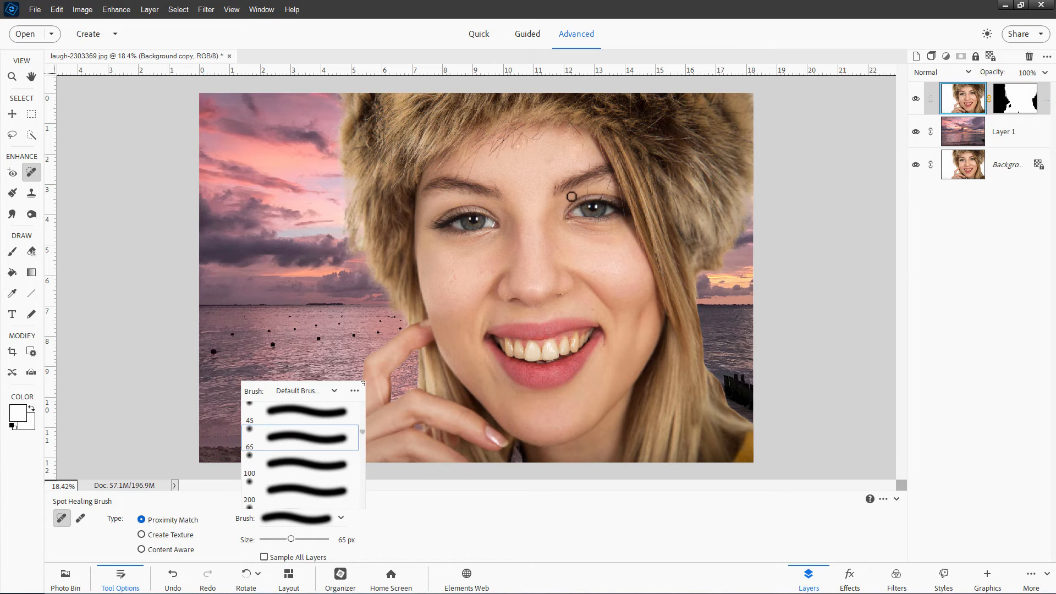
{"action": "left_click", "coordinate": [555, 171]}
Step: Enlarge the soft healing brush and smooth the healed patches and leftover hairs from the right forehead to above the left eyebrow
{"action": "key", "text": "bracketright"}
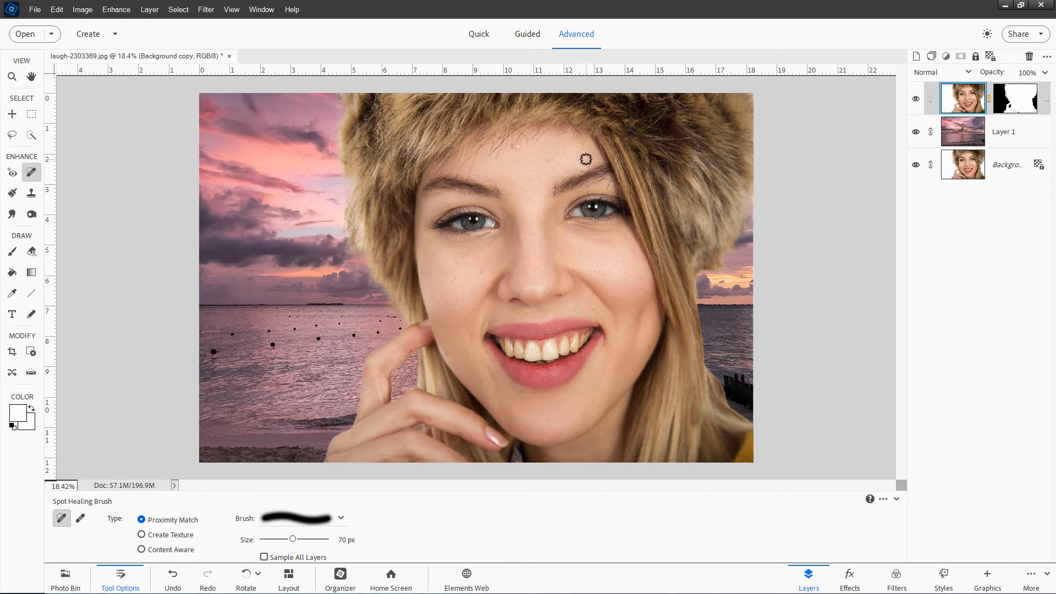
{"action": "key", "text": "bracketright"}
{"action": "key", "text": "bracketright"}
{"action": "key", "text": "bracketright"}
{"action": "mouse_move", "coordinate": [575, 153]}
{"action": "left_mouse_down"}
{"action": "mouse_move", "coordinate": [551, 178]}
{"action": "mouse_move", "coordinate": [527, 142]}
{"action": "mouse_move", "coordinate": [470, 180]}
{"action": "left_mouse_up"}
{"action": "left_click", "coordinate": [471, 172]}
{"action": "left_click", "coordinate": [455, 170]}
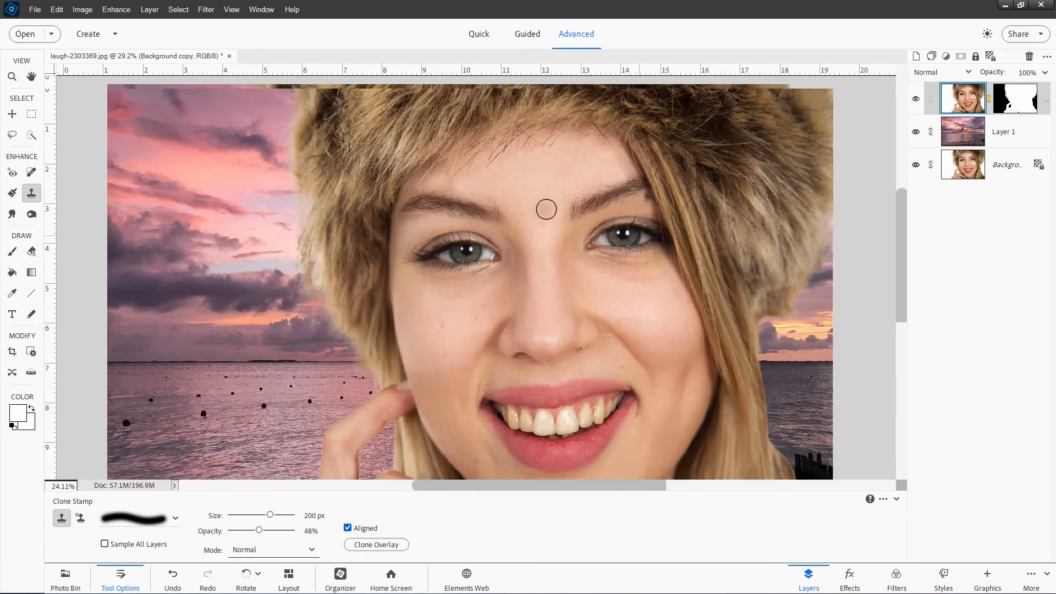
Step: Select all the teeth on the cutout layer with a 20 px Quick Selection brush, including their lower edges
{"action": "scroll", "coordinate": [545, 211], "scroll_direction": "down", "scroll_amount": 4}
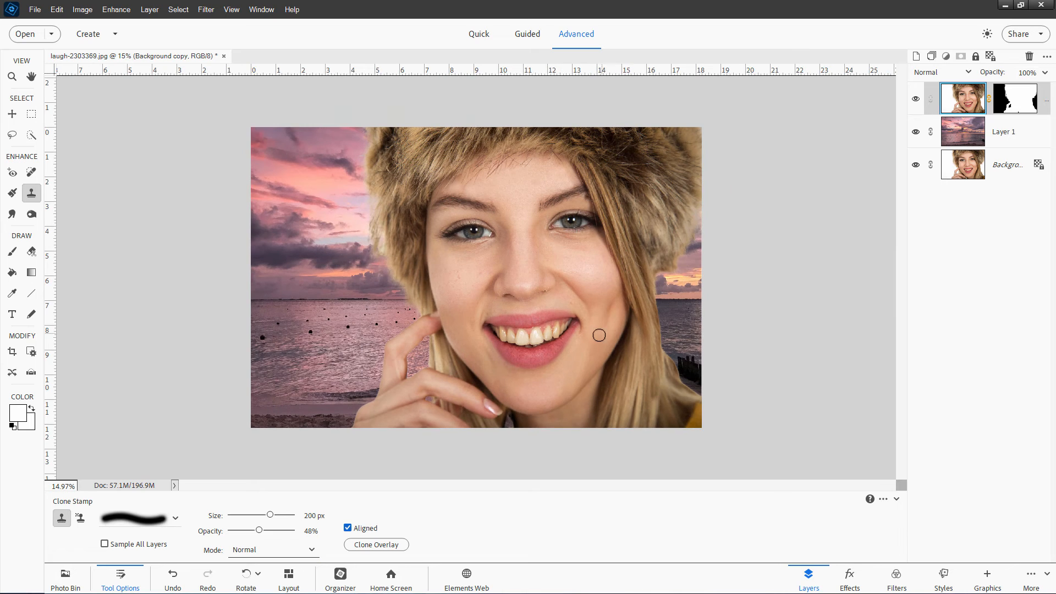
{"action": "scroll", "coordinate": [541, 340], "scroll_direction": "up", "scroll_amount": 3}
{"action": "scroll", "coordinate": [541, 339], "scroll_direction": "up", "scroll_amount": 2}
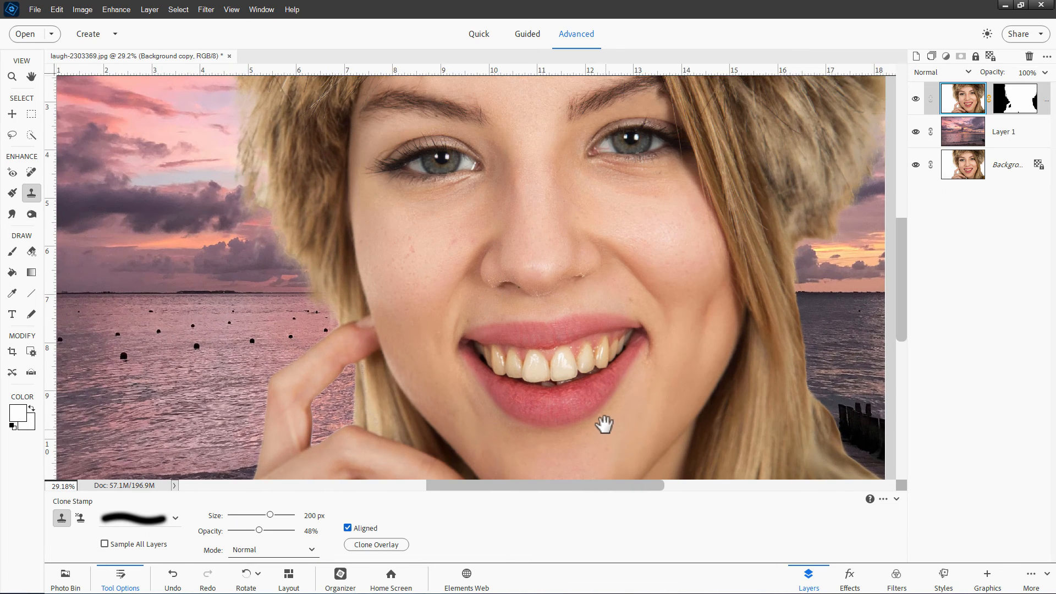
{"action": "left_click_drag", "start_coordinate": [605, 425], "coordinate": [565, 331]}
{"action": "left_click_drag", "start_coordinate": [564, 331], "coordinate": [550, 307]}
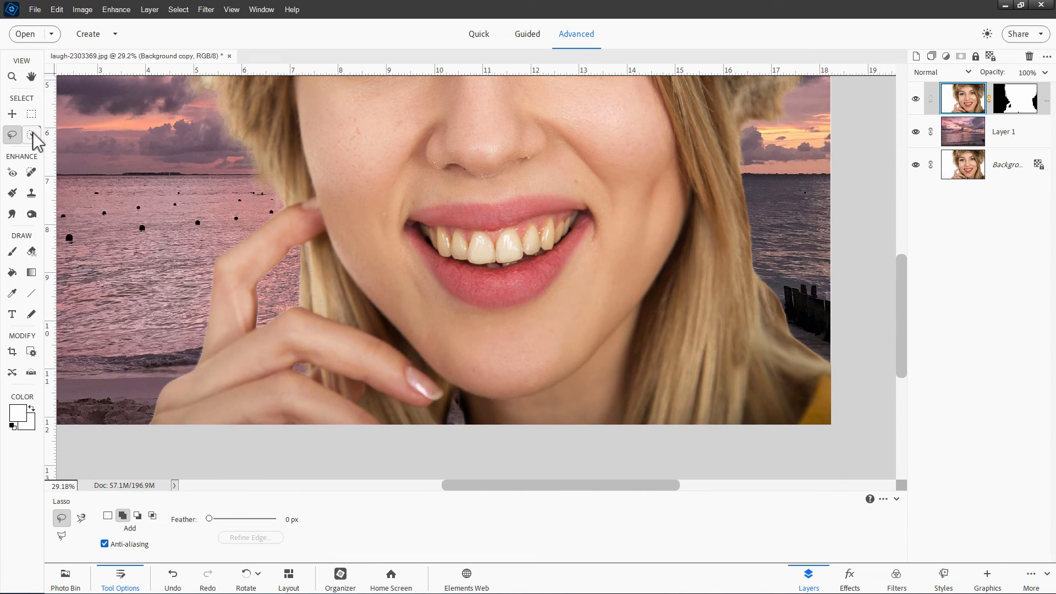
{"action": "left_click", "coordinate": [32, 133]}
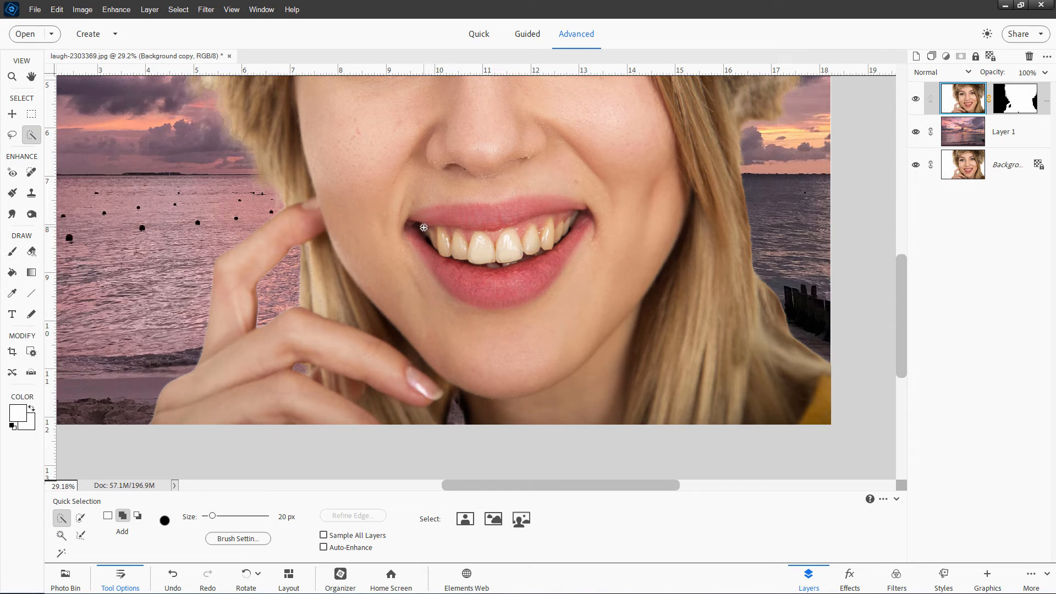
{"action": "mouse_move", "coordinate": [423, 227]}
{"action": "left_mouse_down"}
{"action": "mouse_move", "coordinate": [476, 249]}
{"action": "mouse_move", "coordinate": [569, 222]}
{"action": "left_mouse_up"}
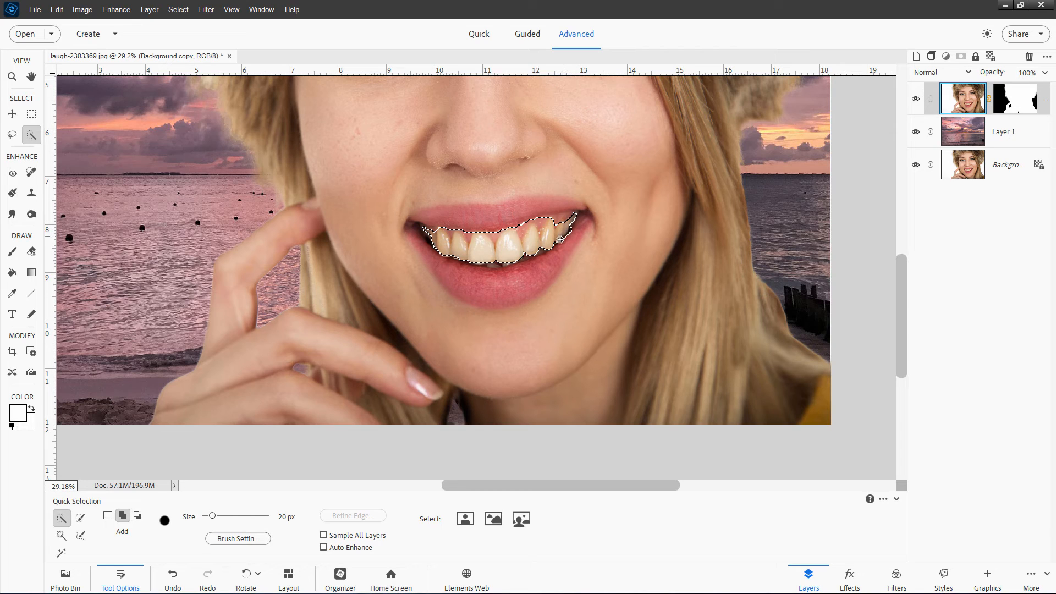
{"action": "left_click_drag", "start_coordinate": [528, 255], "coordinate": [512, 260]}
{"action": "left_click_drag", "start_coordinate": [499, 264], "coordinate": [497, 263]}
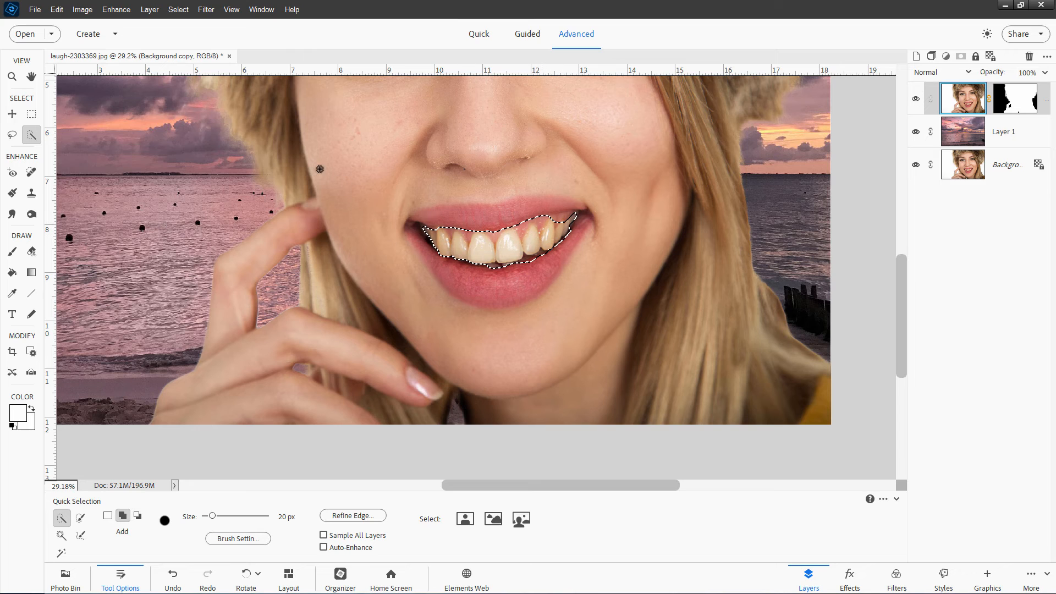
Step: Add a Hue/Saturation adjustment layer for the selected teeth, clipped to the portrait cutout layer
{"action": "left_click", "coordinate": [149, 10]}
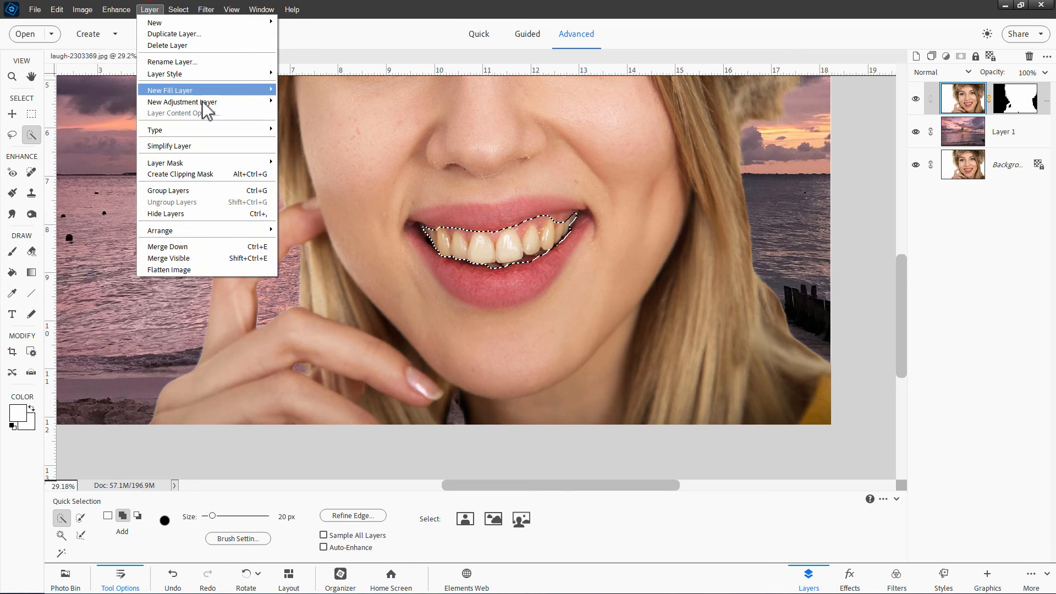
{"action": "mouse_move", "coordinate": [202, 101]}
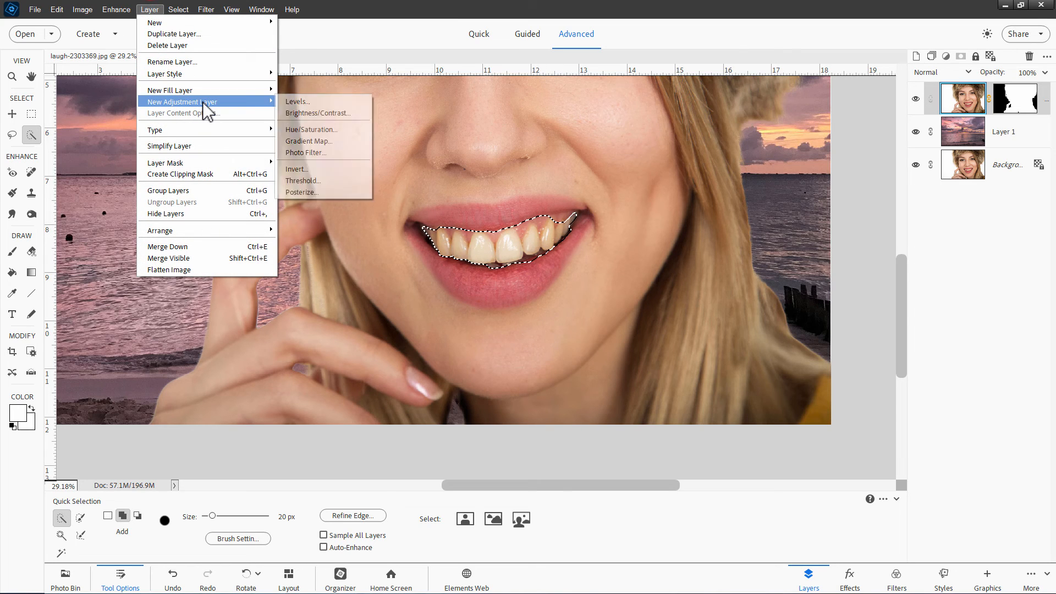
{"action": "left_click", "coordinate": [313, 128]}
{"action": "left_click", "coordinate": [472, 204]}
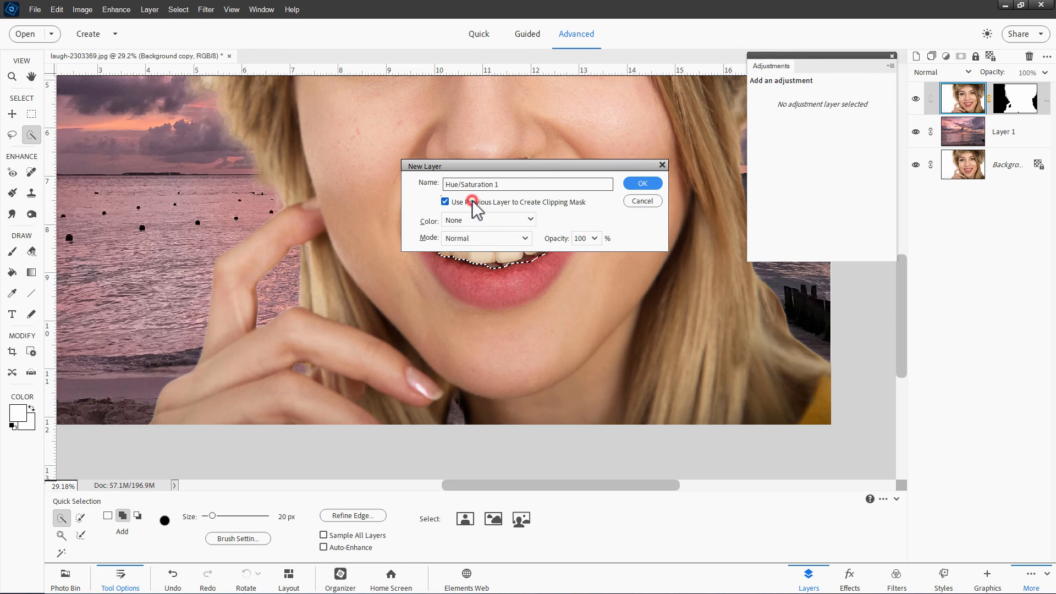
{"action": "left_click", "coordinate": [642, 183]}
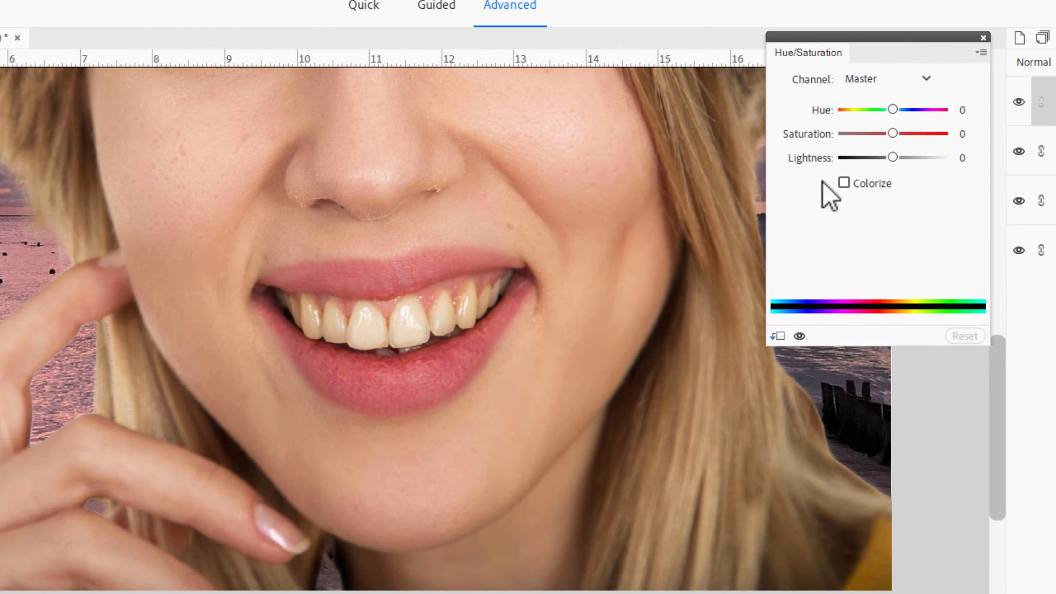
Step: Whiten the teeth by setting the Yellows channel to Saturation -75 and Lightness +55
{"action": "left_click", "coordinate": [908, 83]}
{"action": "left_click", "coordinate": [885, 130]}
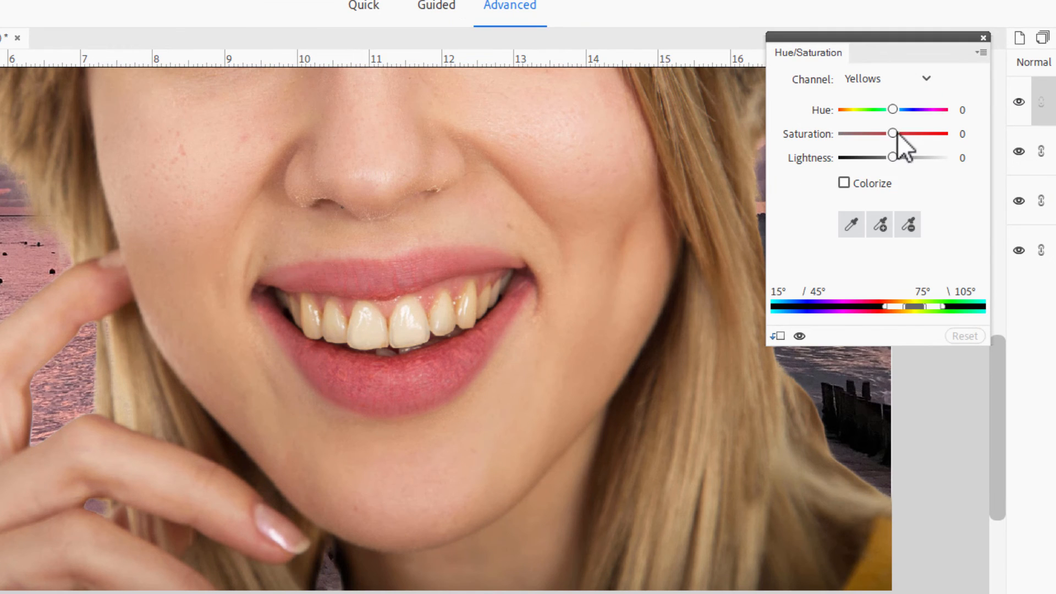
{"action": "left_click_drag", "start_coordinate": [892, 134], "coordinate": [921, 157]}
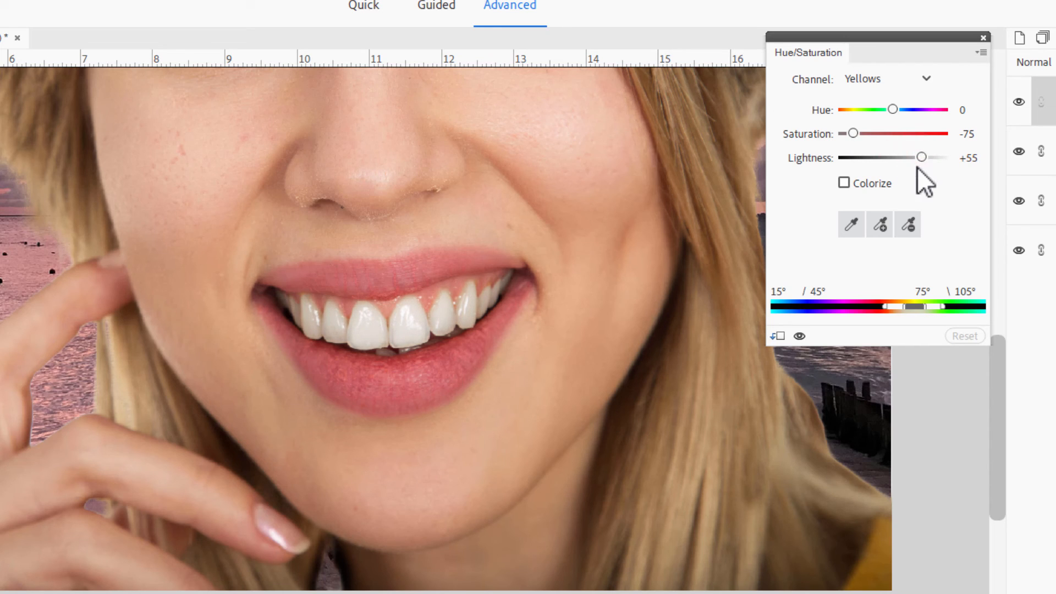
Step: Compare the teeth before and after by toggling the adjustment's visibility, leaving it on, and close the adjustment settings
{"action": "left_click", "coordinate": [799, 336]}
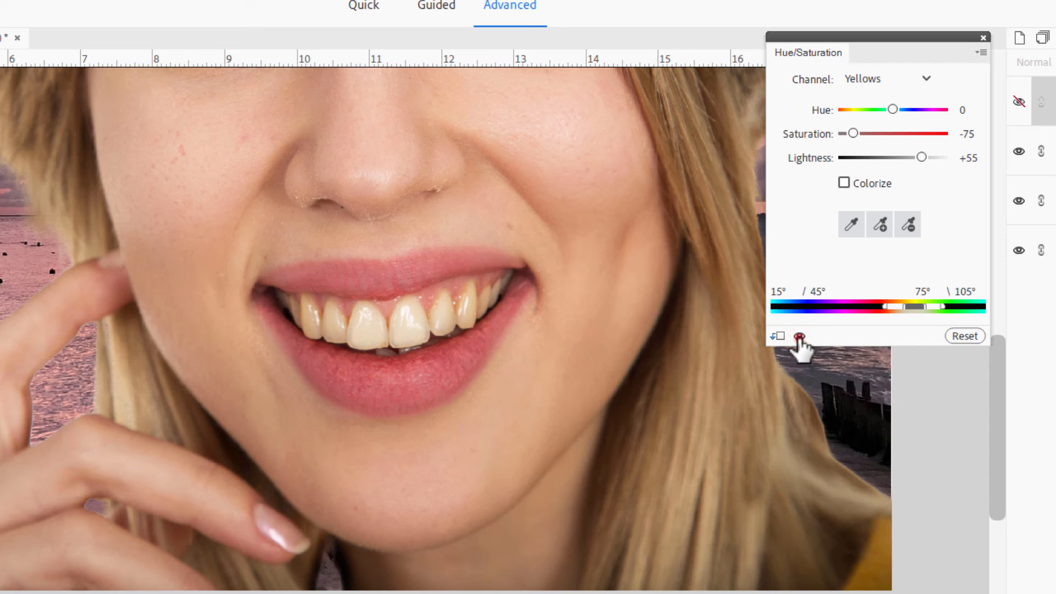
{"action": "left_click", "coordinate": [799, 336]}
{"action": "left_click", "coordinate": [799, 336]}
{"action": "left_click", "coordinate": [799, 336]}
{"action": "left_click", "coordinate": [799, 336]}
{"action": "left_click", "coordinate": [798, 336]}
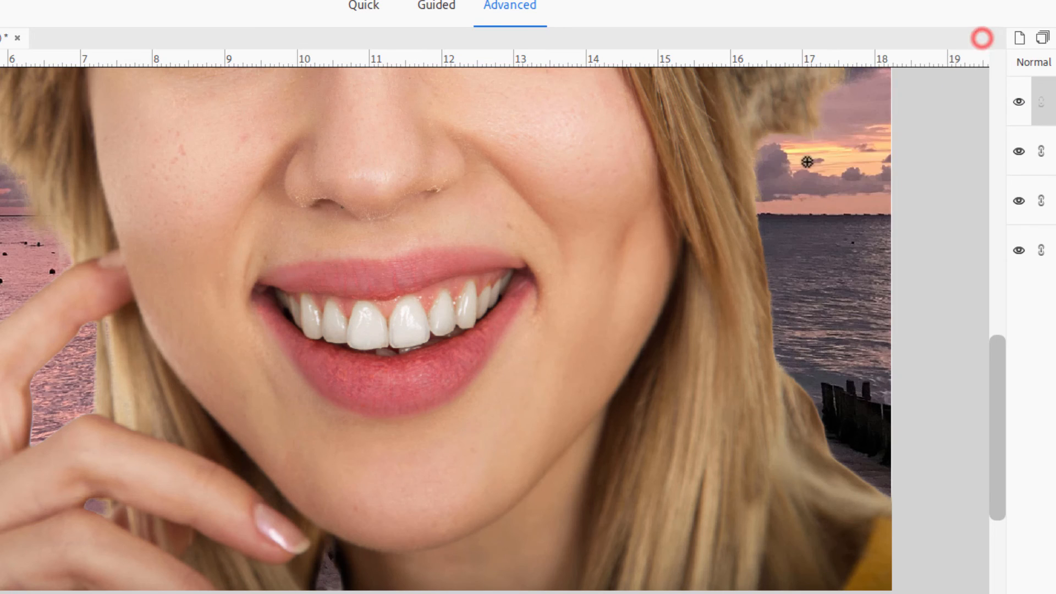
{"action": "left_click", "coordinate": [983, 38]}
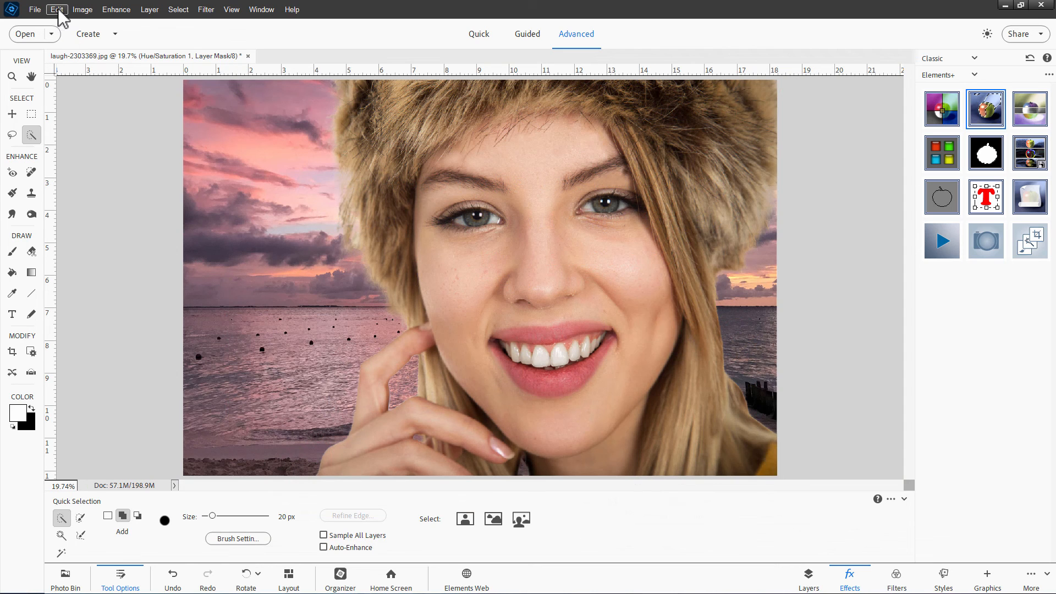
{"action": "left_click", "coordinate": [206, 9]}
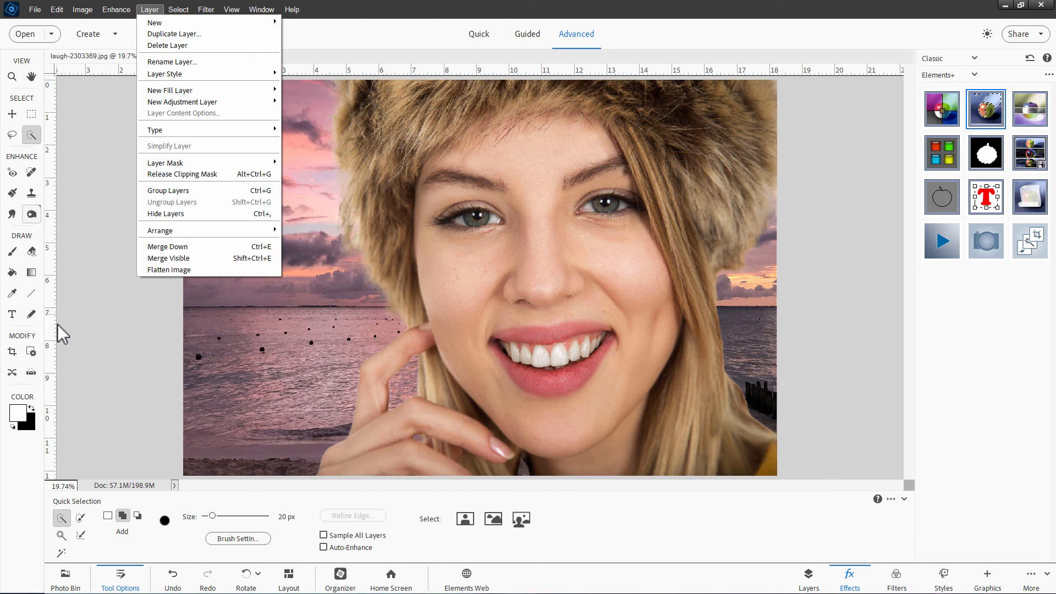
{"action": "left_click", "coordinate": [895, 267]}
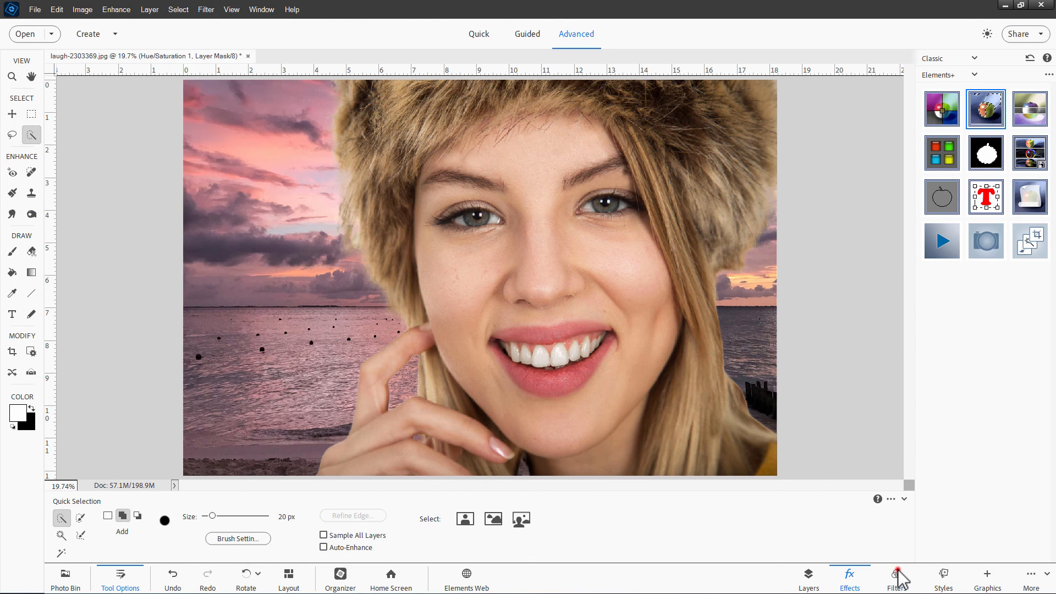
{"action": "left_click", "coordinate": [896, 574]}
{"action": "left_click", "coordinate": [943, 573]}
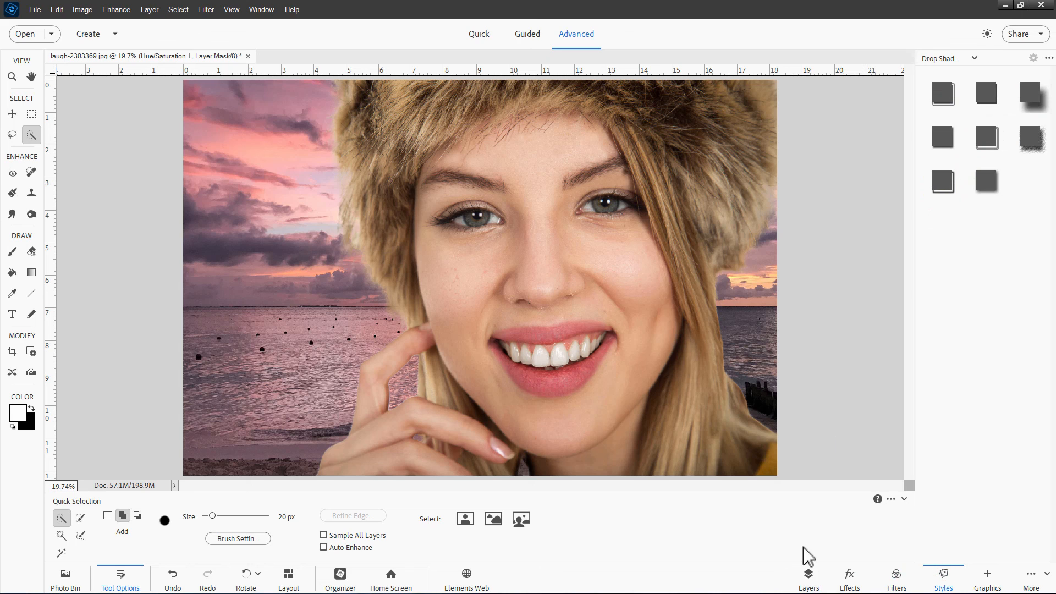
{"action": "left_click", "coordinate": [807, 573]}
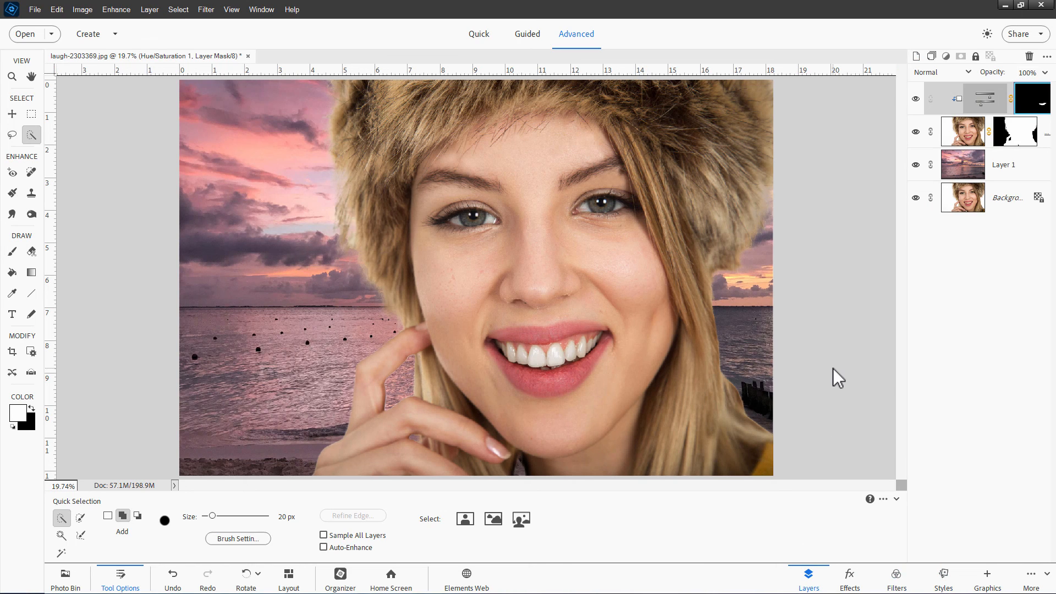